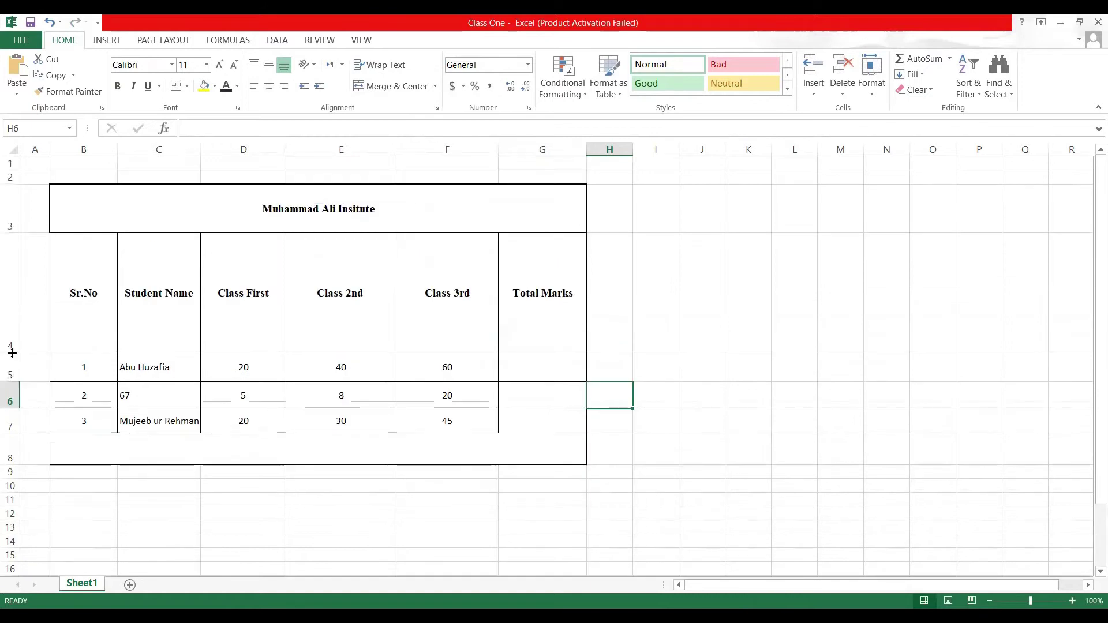
# Reduce the height of header row 4 and select its headings in B4:G4
pyautogui.moveTo(5, 322); pyautogui.dragTo(5, 322)
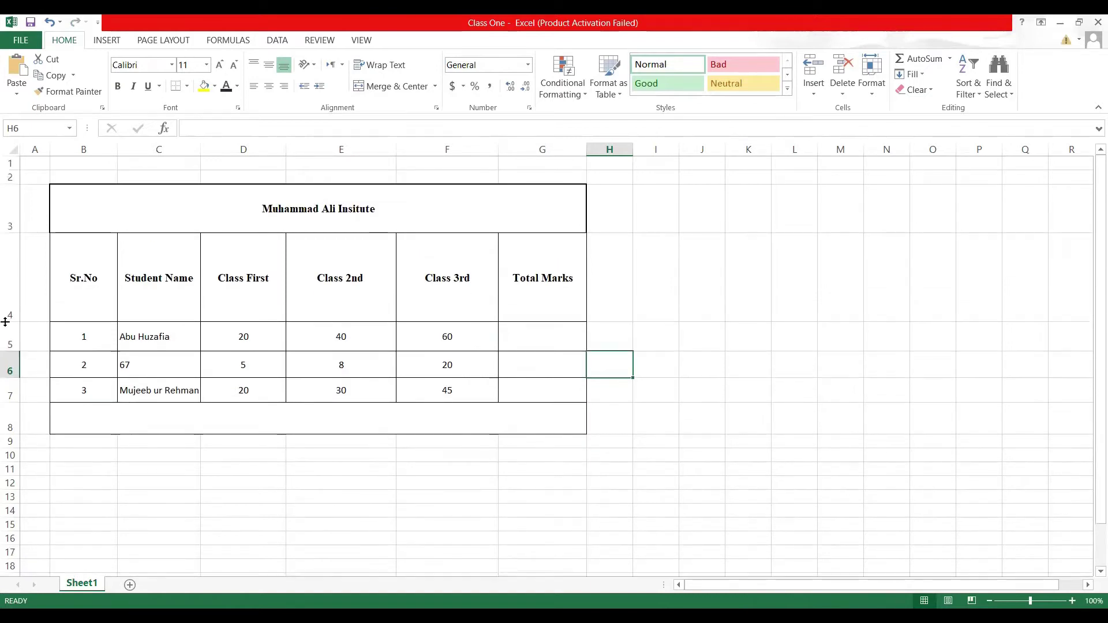
pyautogui.moveTo(95, 261); pyautogui.dragTo(536, 266)
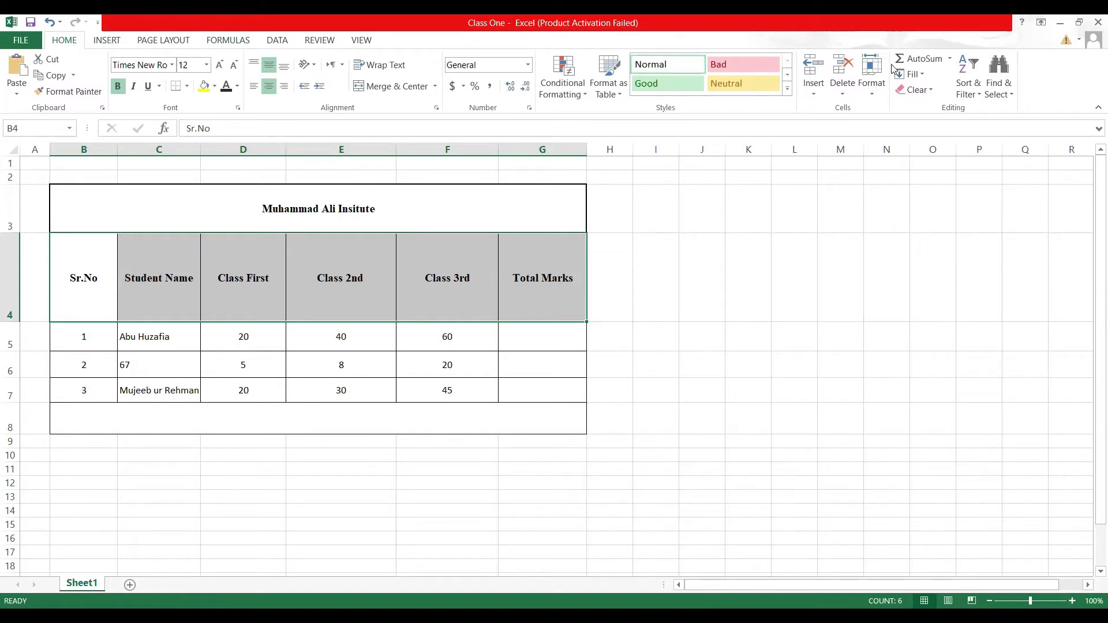
# Examine the available AutoSum functions, the empty Total Marks cell G5 and the first student's marks in D5:F5
pyautogui.click(949, 60)
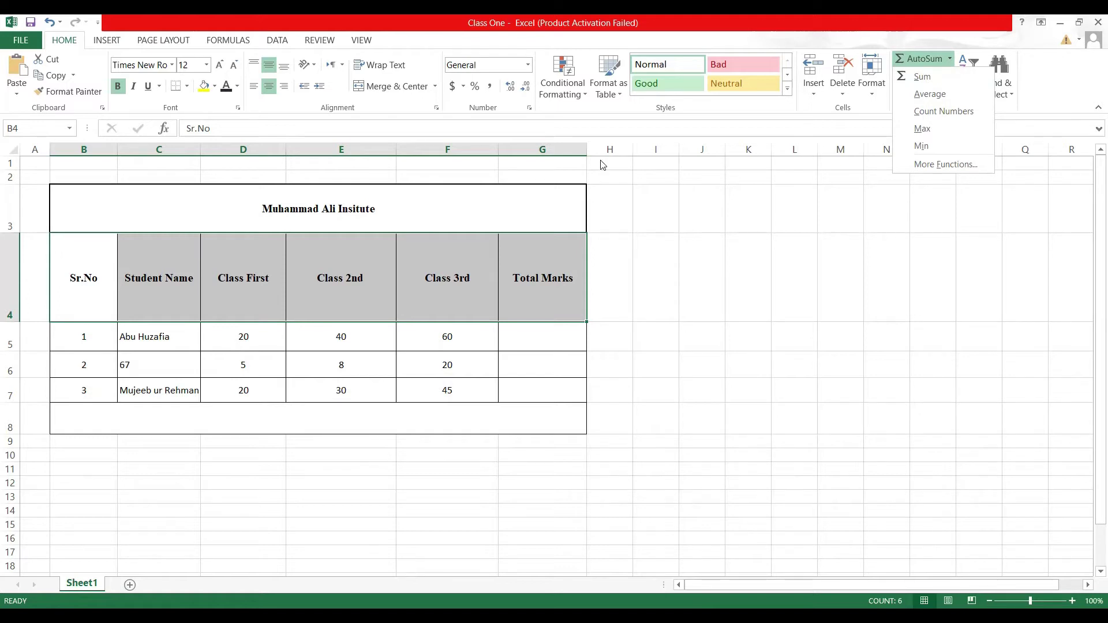
pyautogui.press('Escape')
pyautogui.doubleClick(545, 342)
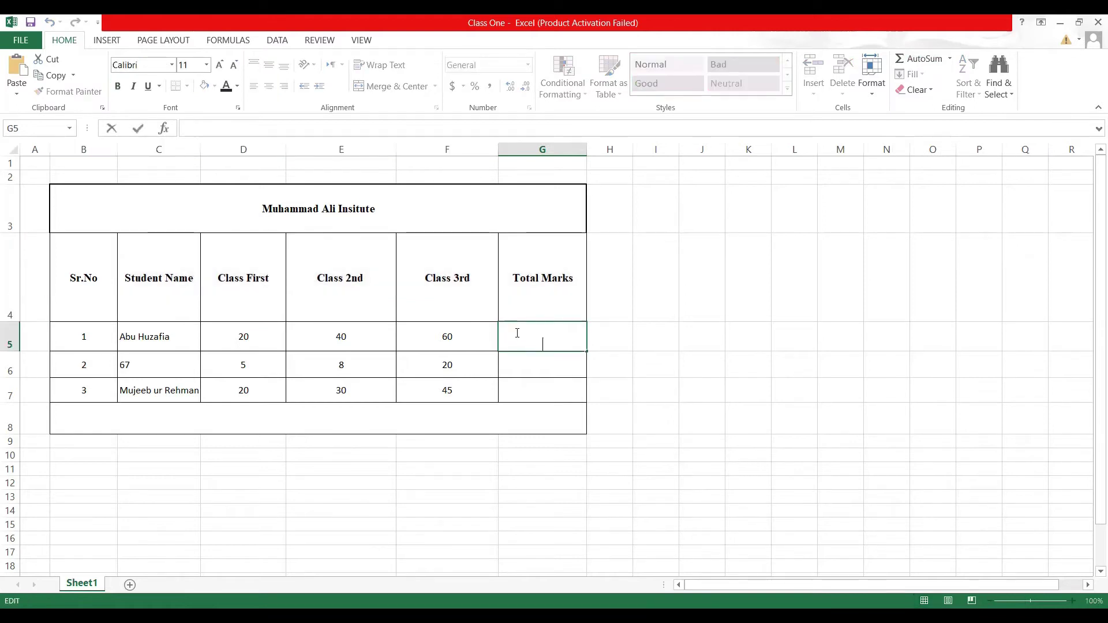
pyautogui.click(709, 361)
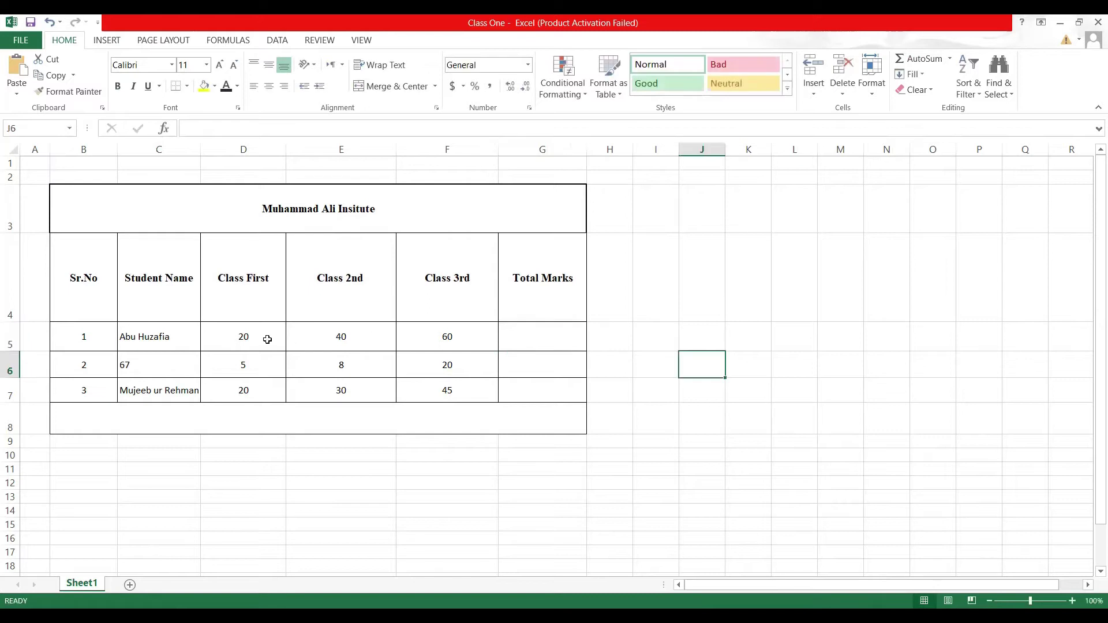
pyautogui.click(254, 338)
pyautogui.keyDown('shift'); pyautogui.click(455, 331); pyautogui.keyUp('shift')
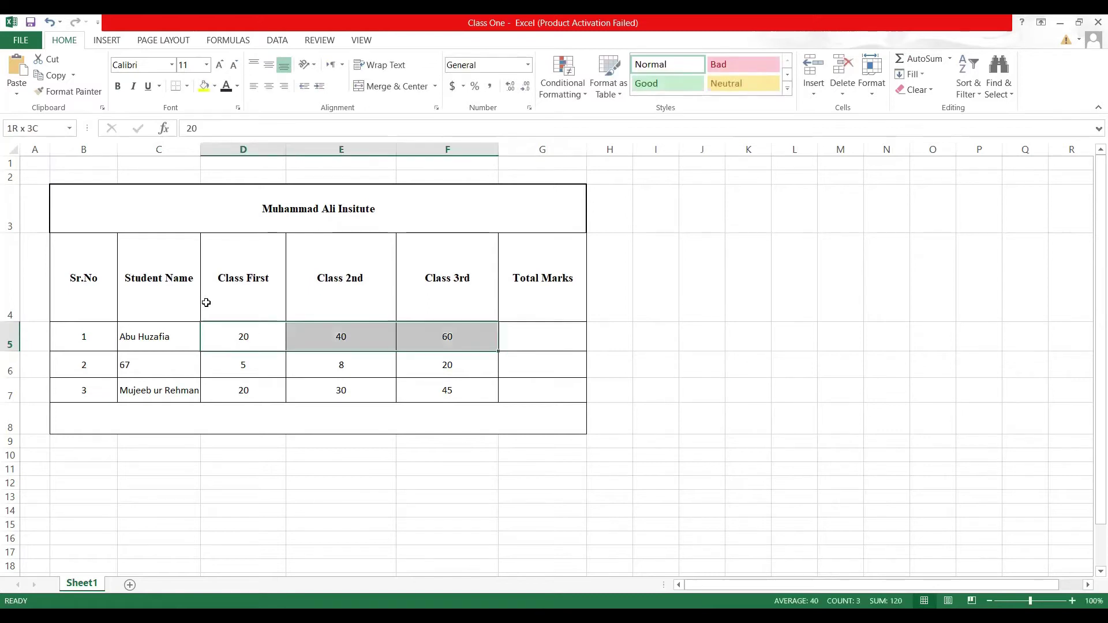
pyautogui.click(237, 327)
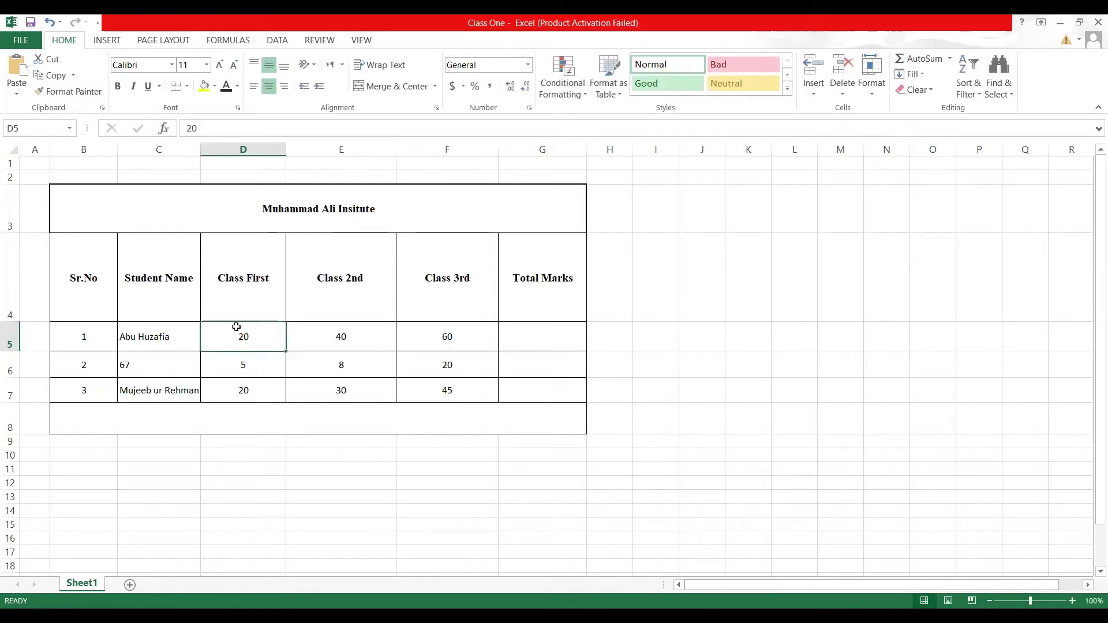
pyautogui.click(335, 332)
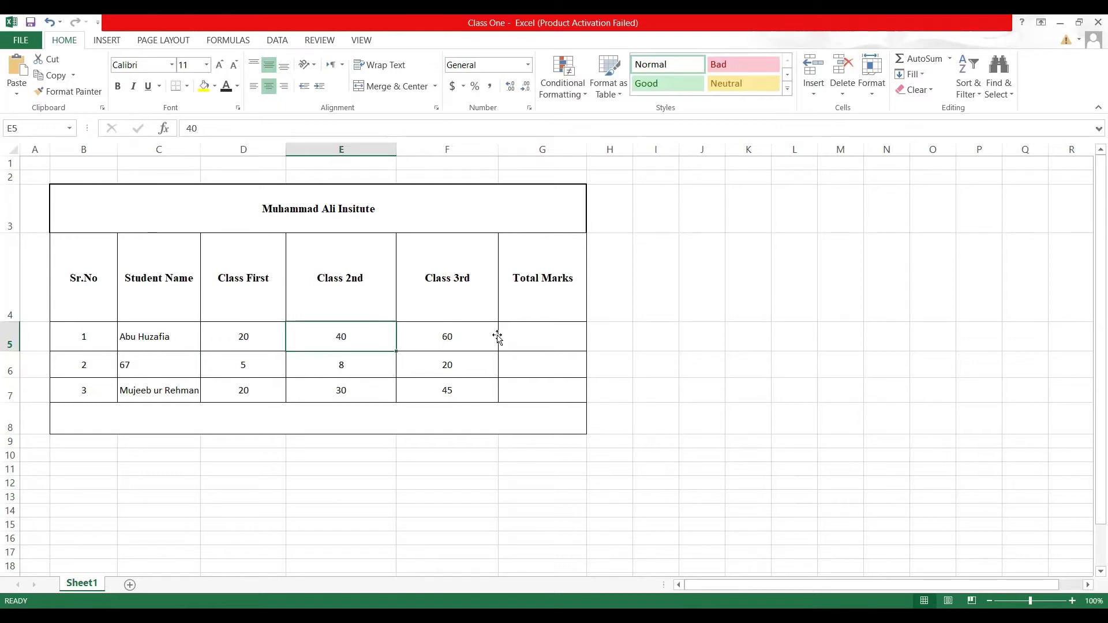
pyautogui.click(451, 332)
# Start the first student's Total Marks entry by putting an equals sign in cell G5
pyautogui.click(519, 339)
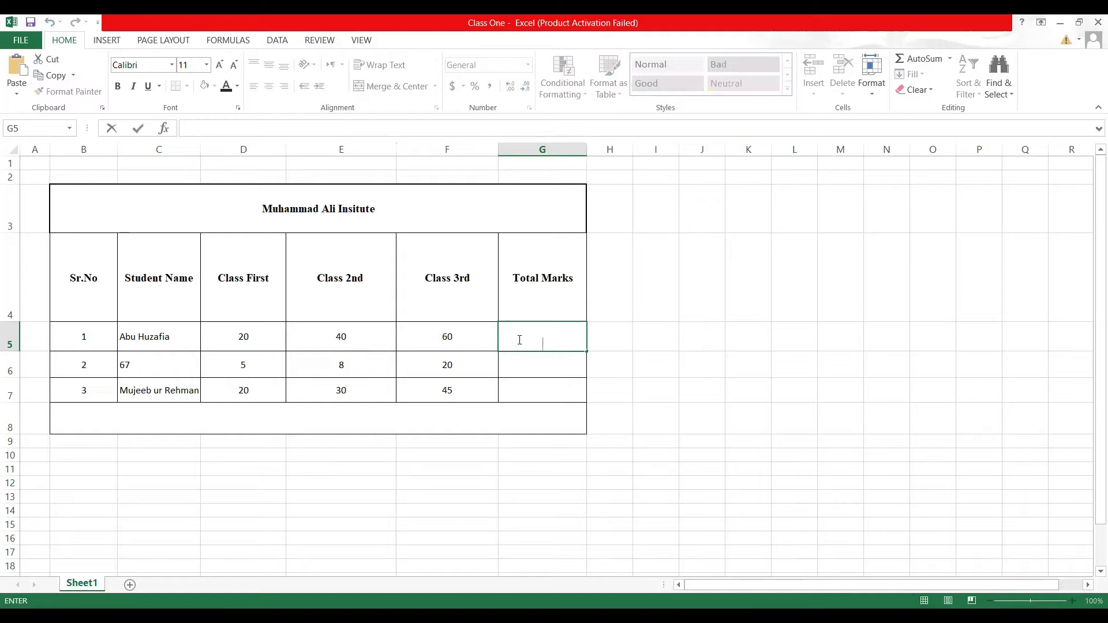
pyautogui.write('=')
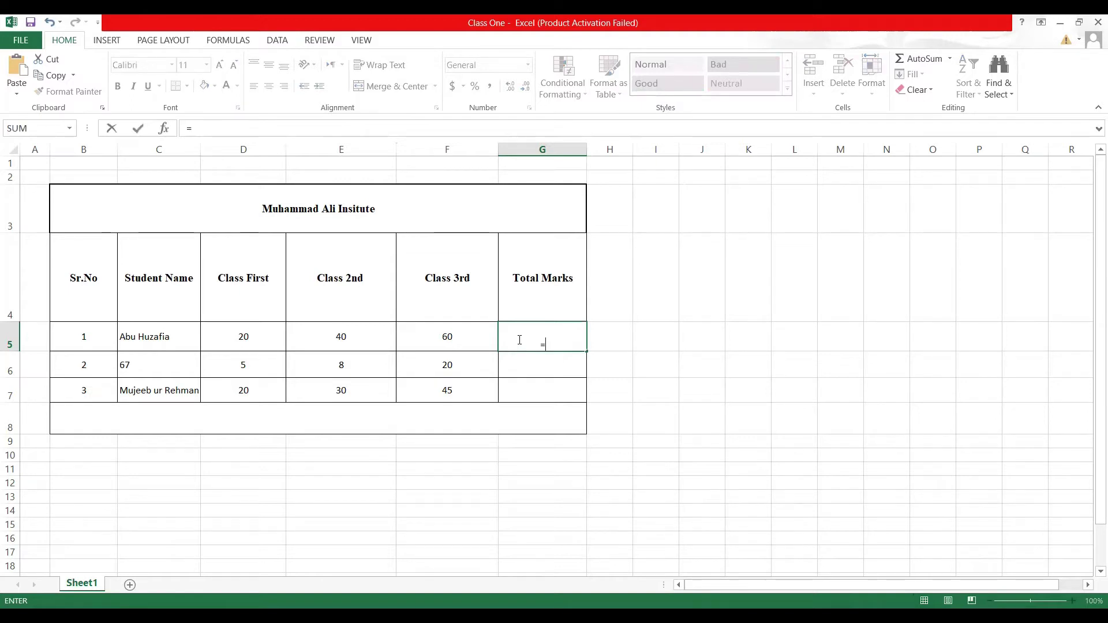
pyautogui.press('Return')
pyautogui.press('Return')
pyautogui.press('Return')
pyautogui.press('Return')
pyautogui.press('Return')
pyautogui.press('Return')
pyautogui.press('Return')
pyautogui.press('Return')
pyautogui.press('Return')
pyautogui.press('Return')
pyautogui.press('Return')
pyautogui.press('Return')
pyautogui.press('Return')
pyautogui.press('Return')
pyautogui.press('Return')
pyautogui.press('Return')
pyautogui.press('Return')
pyautogui.press('Return')
pyautogui.press('Return')
pyautogui.press('Return')
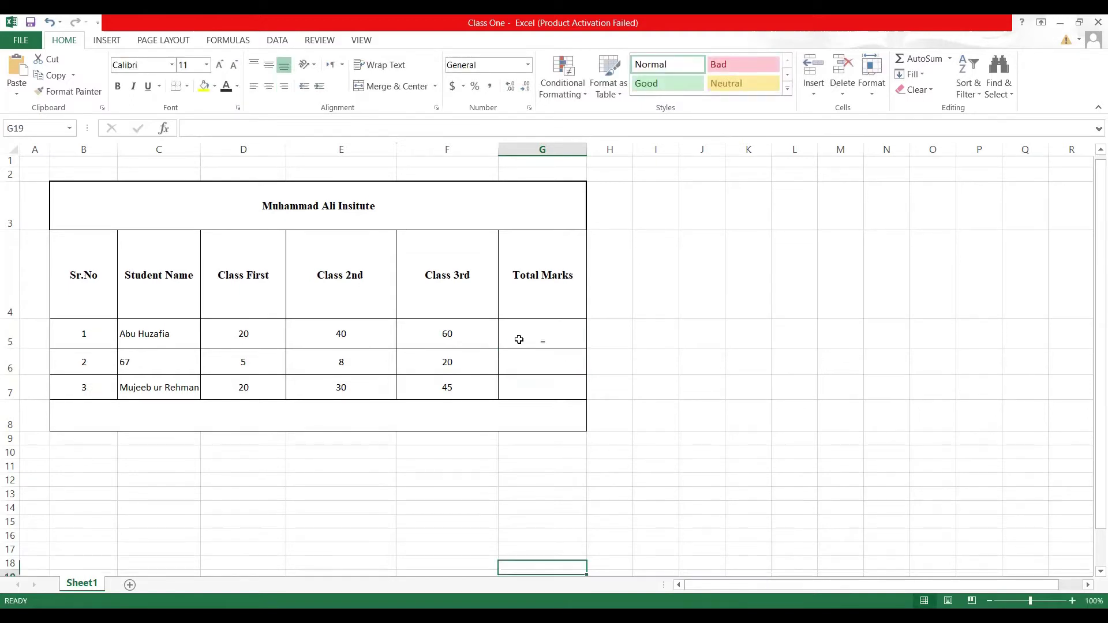
pyautogui.scroll(-1, 514, 339)
pyautogui.scroll(2, 514, 340)
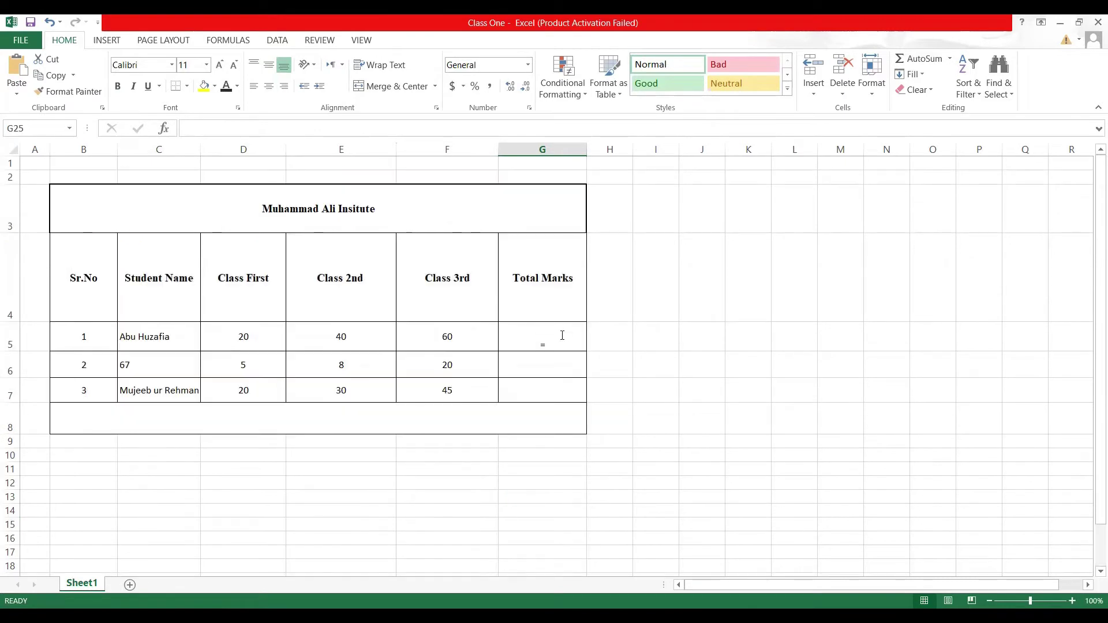
# Complete the formula in G5 as =(D5+E5+F5) to add the first student's three class marks
pyautogui.doubleClick(561, 338)
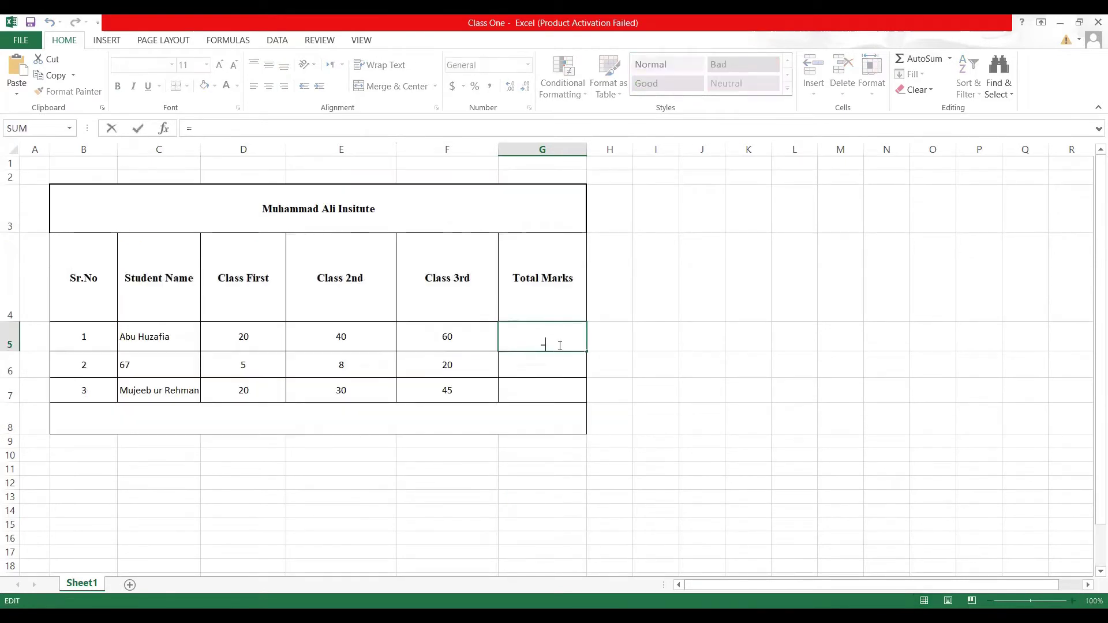
pyautogui.write('(')
pyautogui.click(263, 342)
pyautogui.write('+')
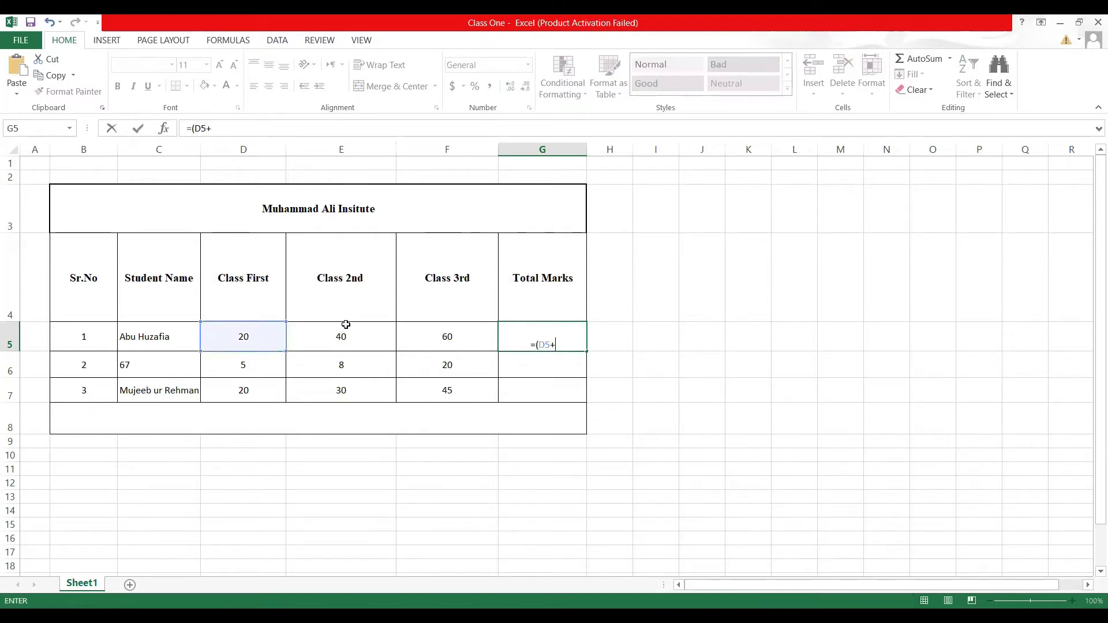
pyautogui.click(346, 332)
pyautogui.write('+')
pyautogui.click(441, 339)
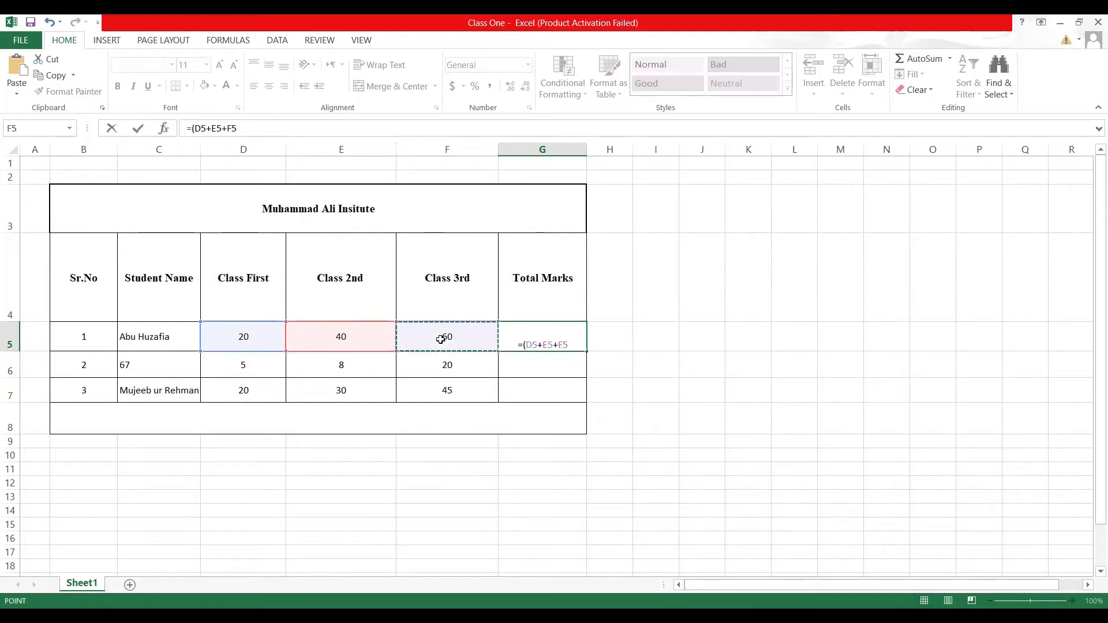
pyautogui.write(')')
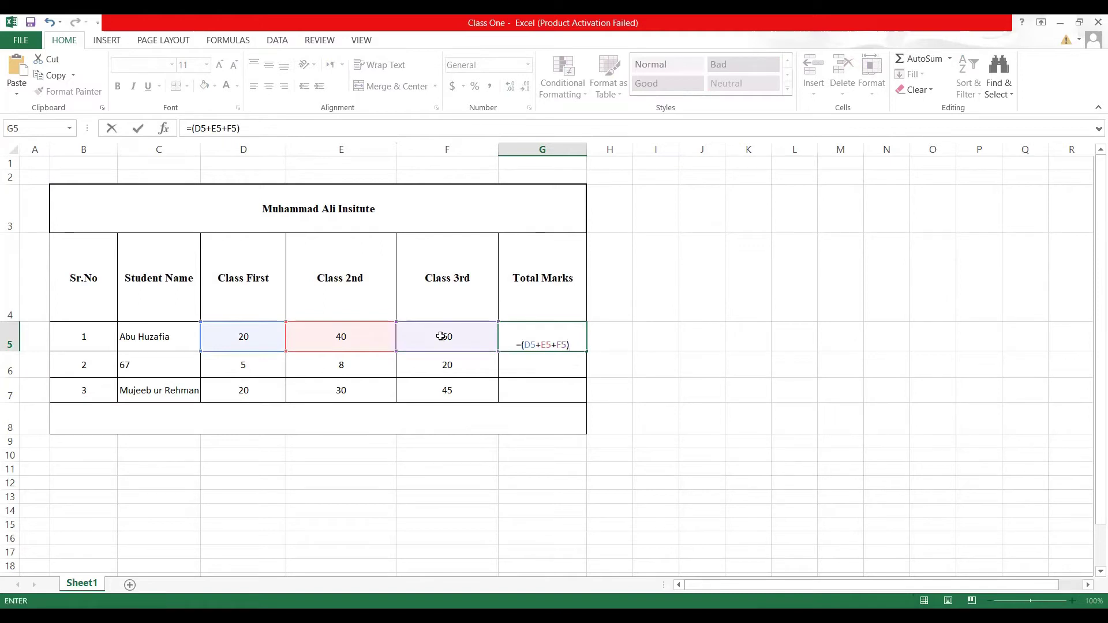
pyautogui.press('Return')
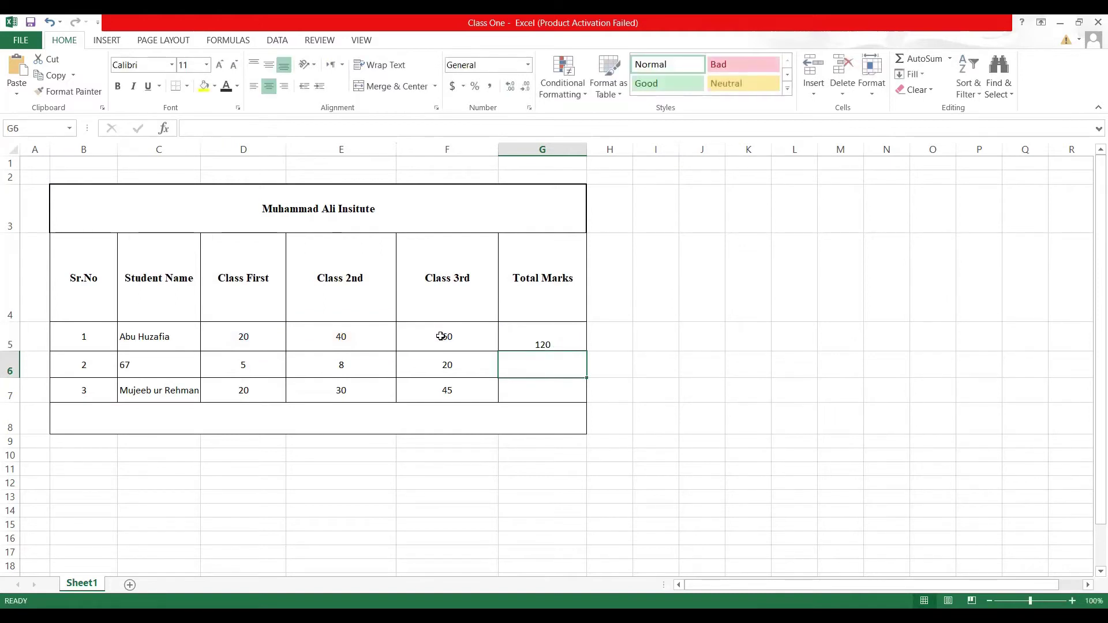
# Replace the addition formula in G5 with =sum(D5:F5)
pyautogui.click(574, 338)
pyautogui.doubleClick(573, 339)
pyautogui.moveTo(570, 345); pyautogui.dragTo(522, 343)
pyautogui.press('BackSpace')
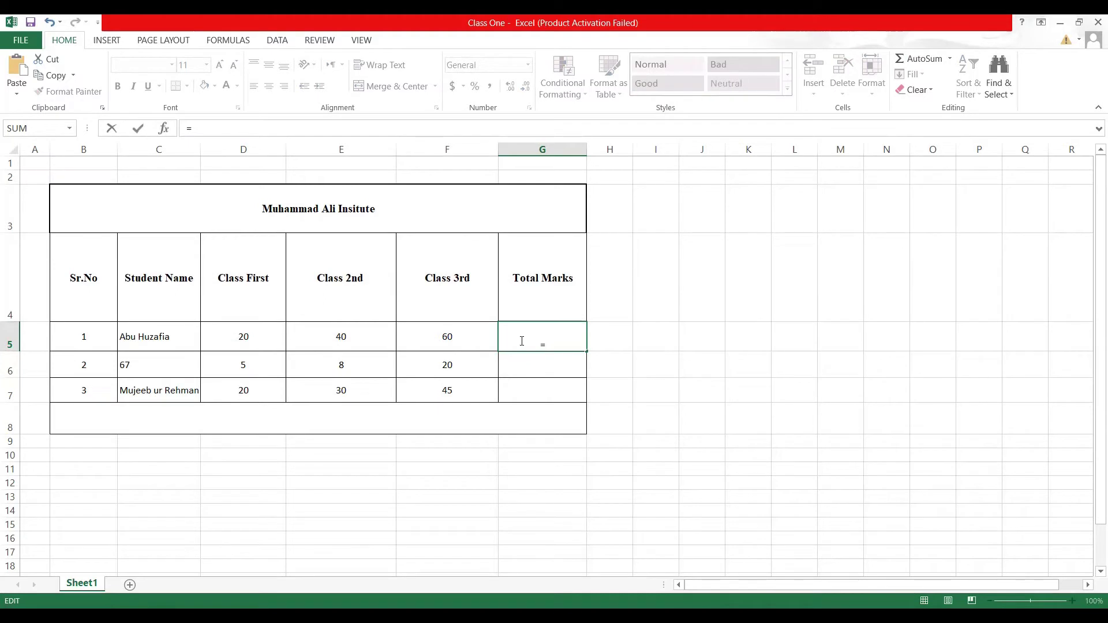
pyautogui.write('sum')
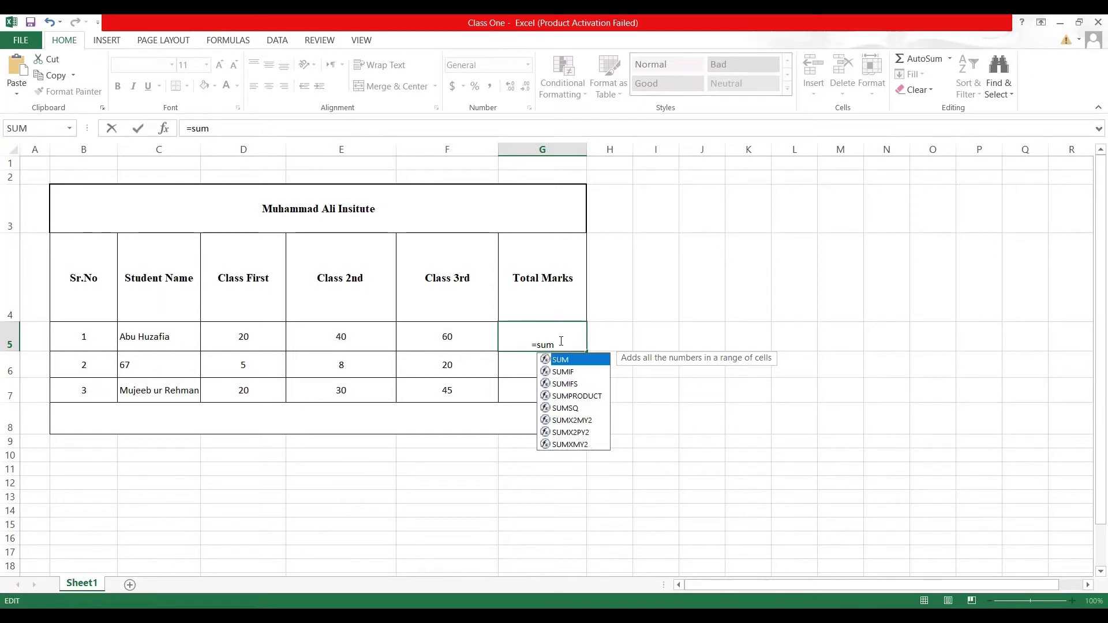
pyautogui.press('Escape')
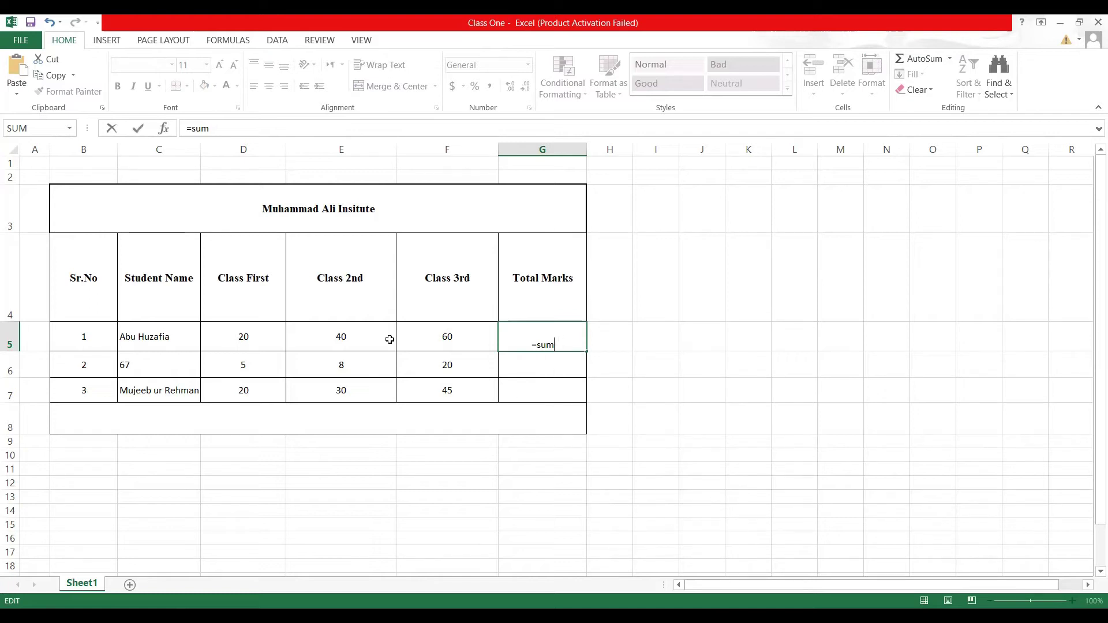
pyautogui.write('(')
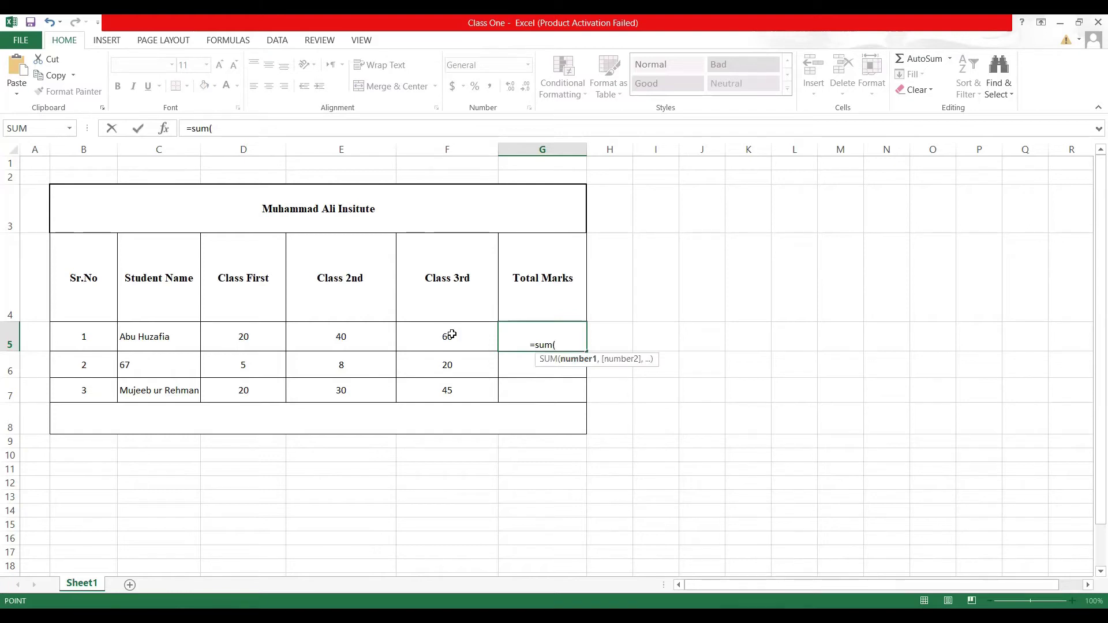
pyautogui.click(448, 335)
pyautogui.hotkey('shift', 'Left')
pyautogui.hotkey('shift', 'Left')
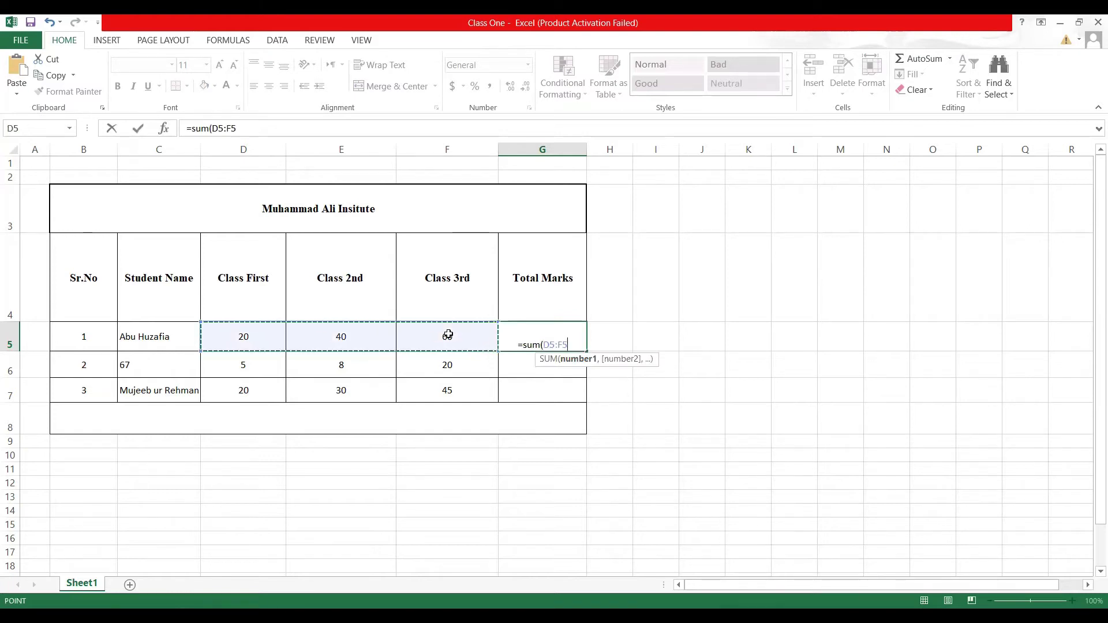
pyautogui.write(')')
pyautogui.press('Return')
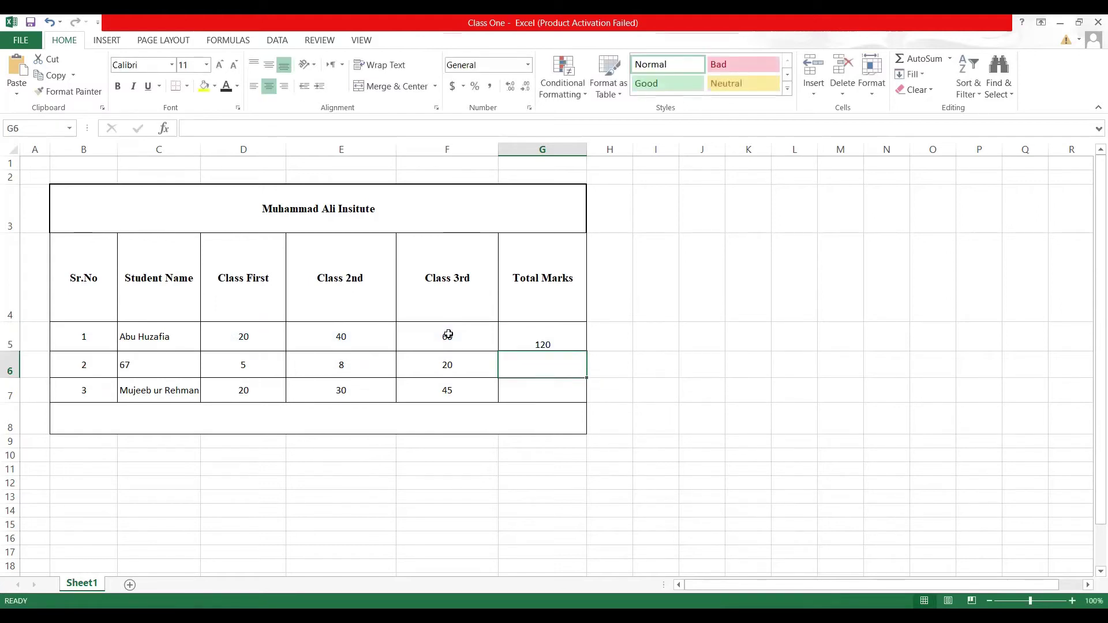
# Fill the SUM formula from G5 down to G7 for the other students and check the copied formula
pyautogui.click(563, 338)
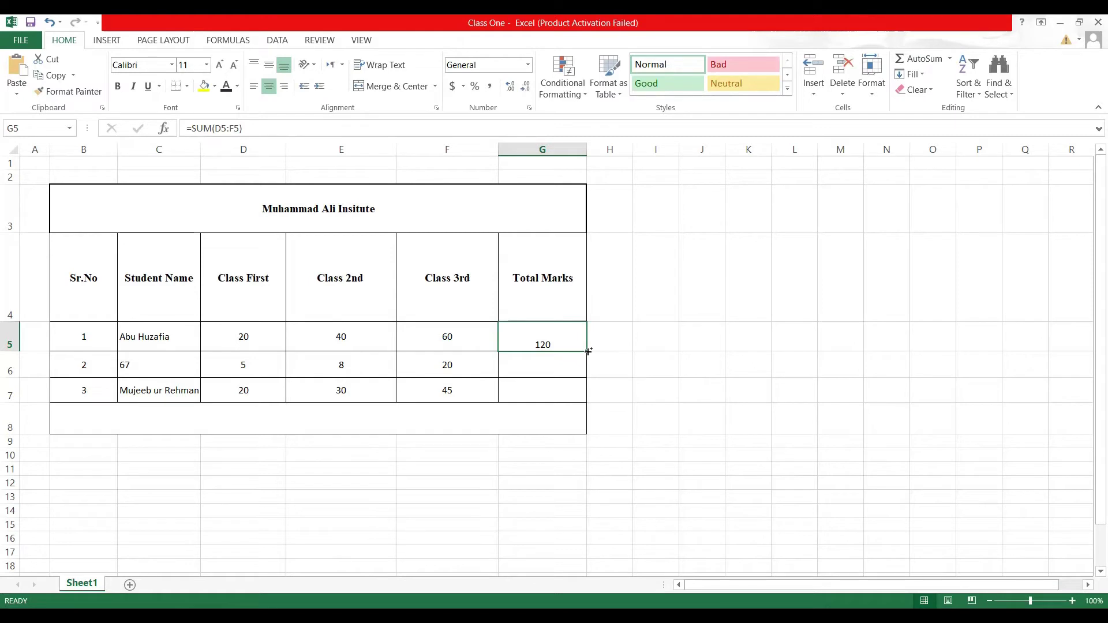
pyautogui.moveTo(588, 352); pyautogui.dragTo(583, 397)
pyautogui.click(556, 341)
pyautogui.click(554, 363)
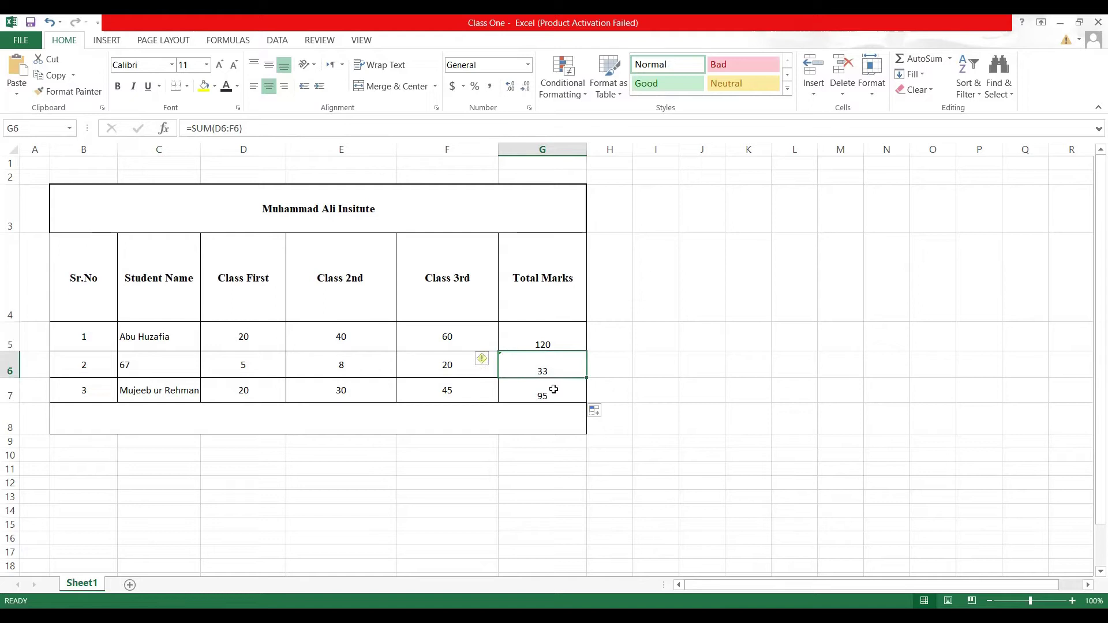
pyautogui.click(500, 430)
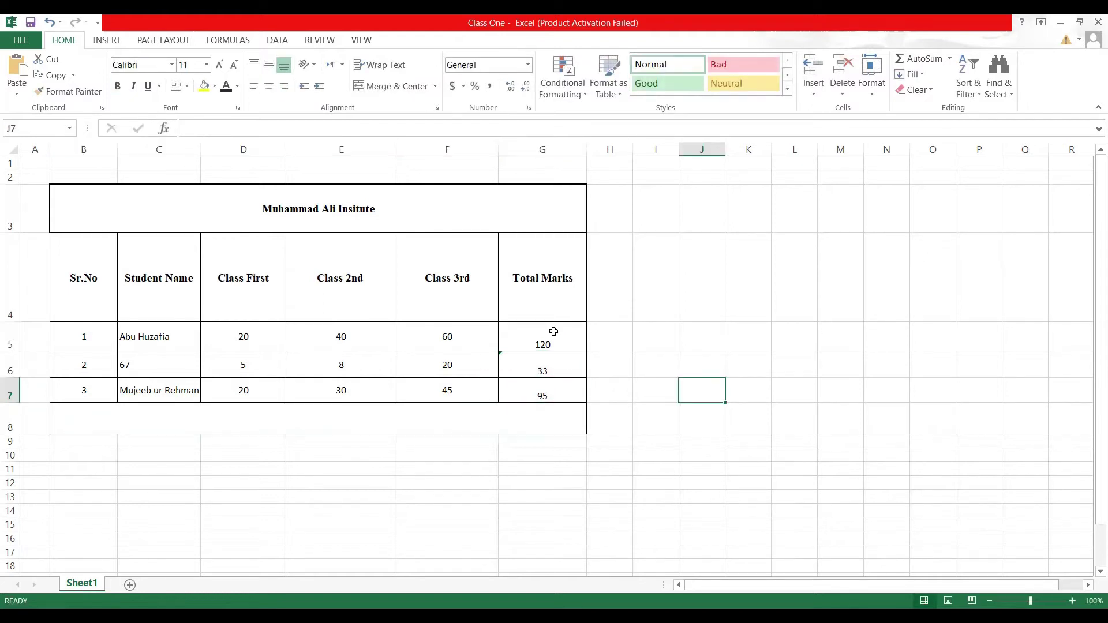
# Enter =sum(G5:G7) in the merged row 8 cell as the grand total of the Total Marks column
pyautogui.moveTo(552, 332); pyautogui.dragTo(553, 392)
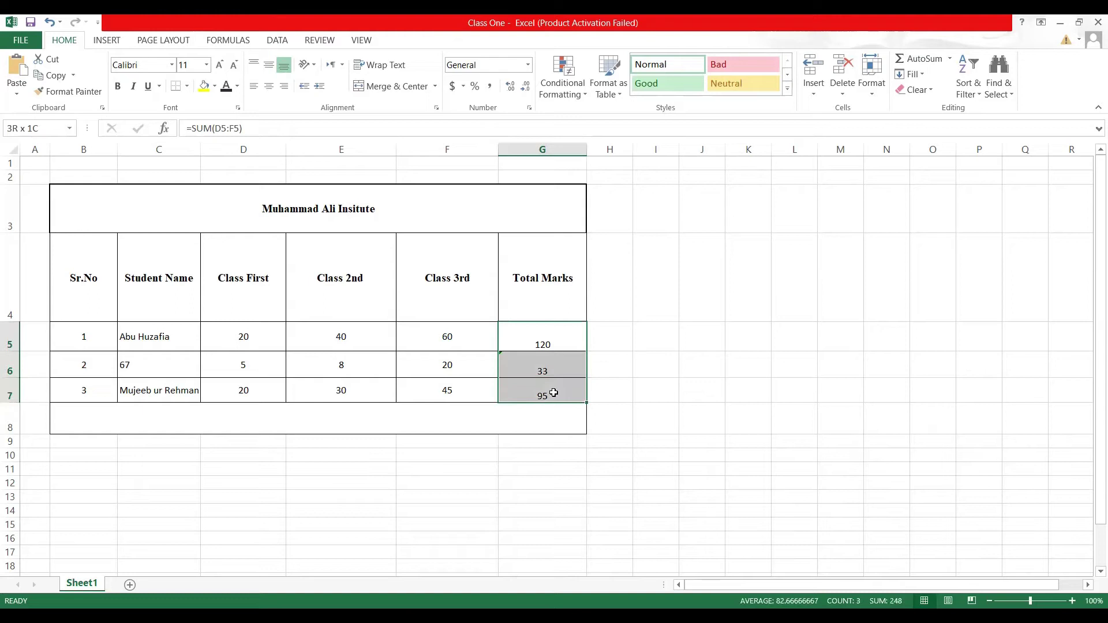
pyautogui.click(453, 424)
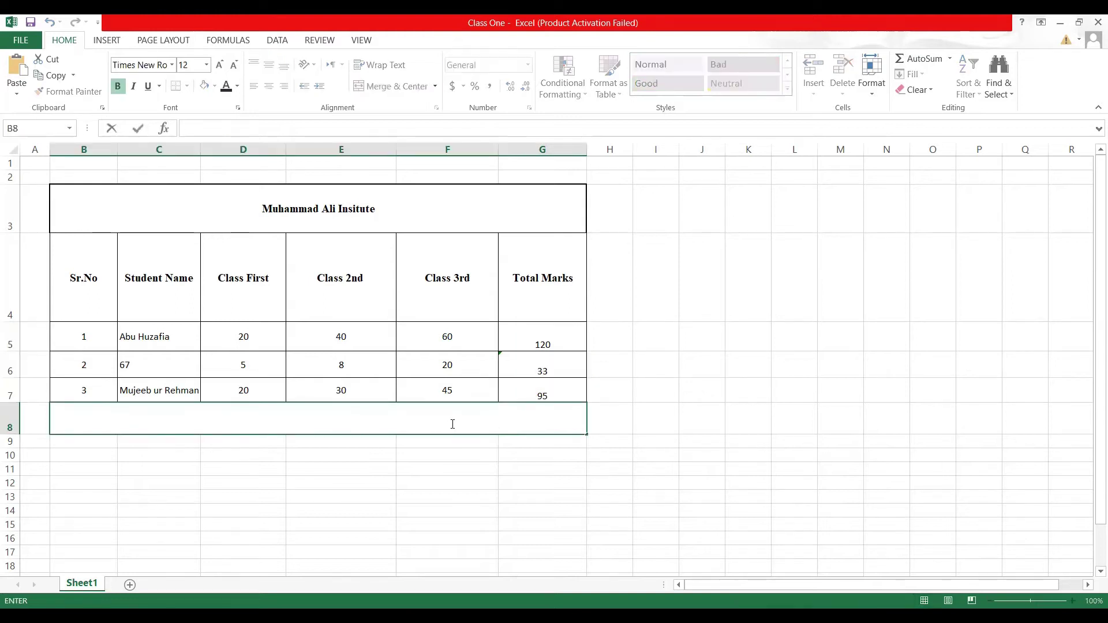
pyautogui.write('=')
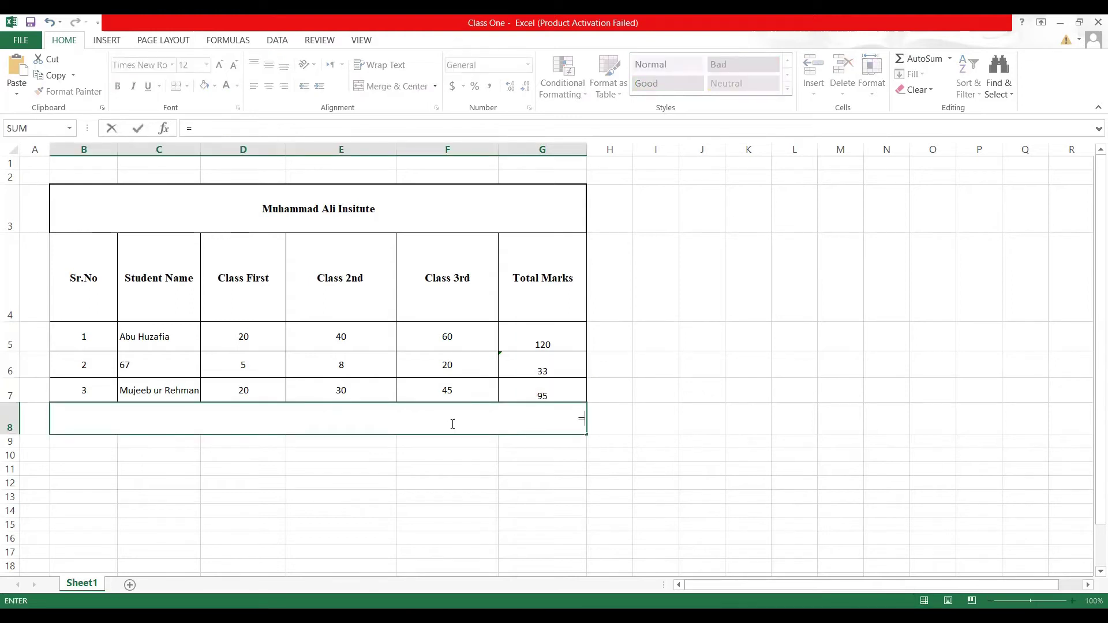
pyautogui.write('sum(')
pyautogui.click(546, 327)
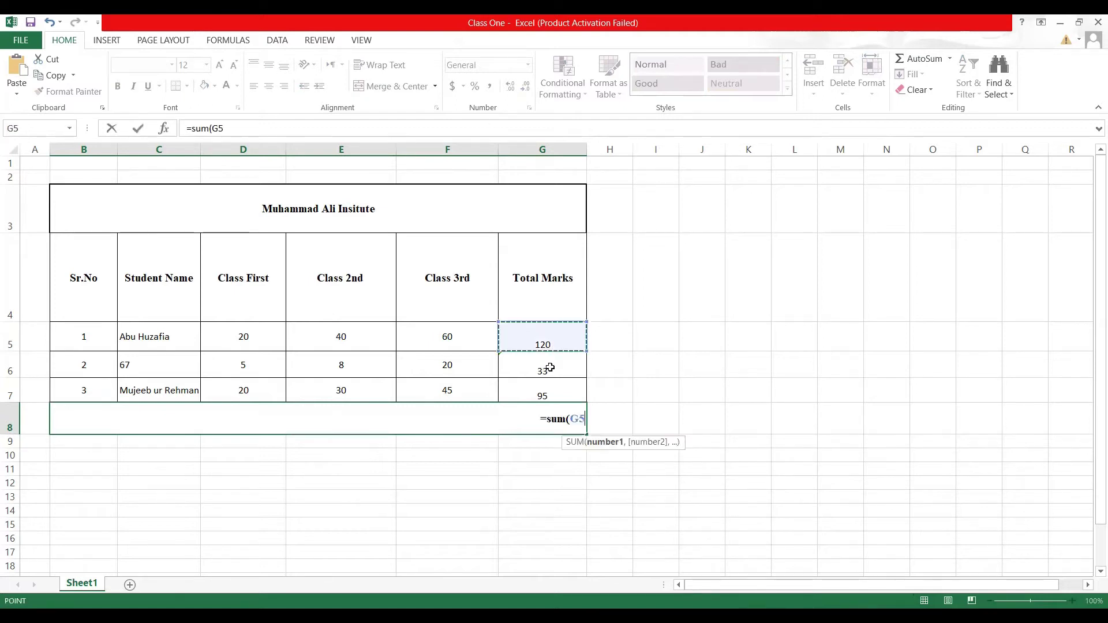
pyautogui.moveTo(553, 383); pyautogui.dragTo(553, 383)
pyautogui.write(')')
pyautogui.press('Return')
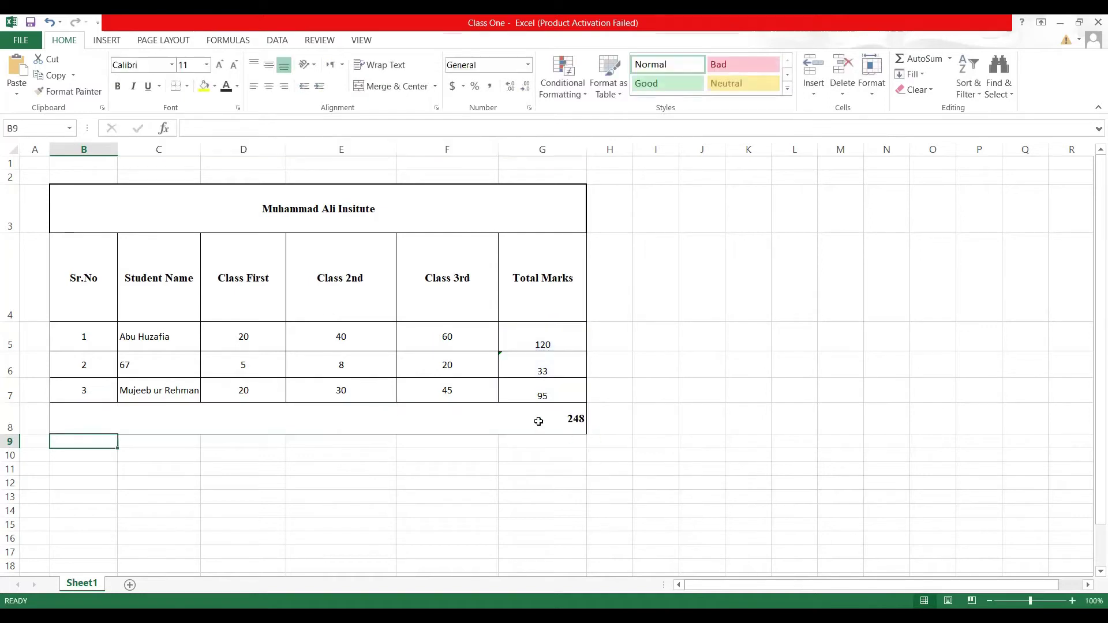
pyautogui.press('Up')
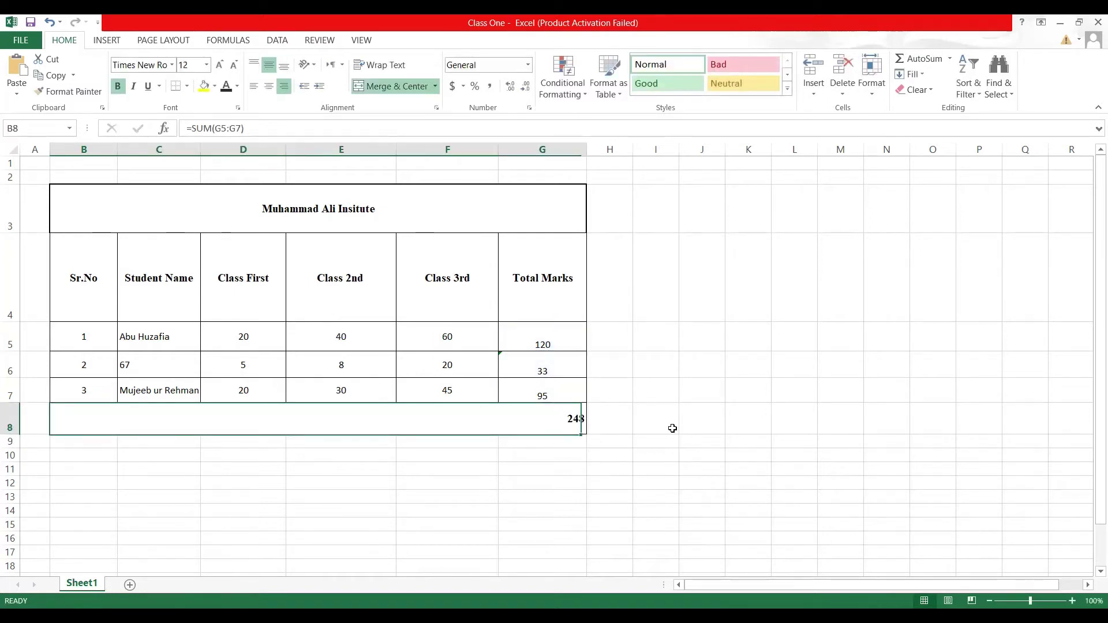
pyautogui.click(672, 428)
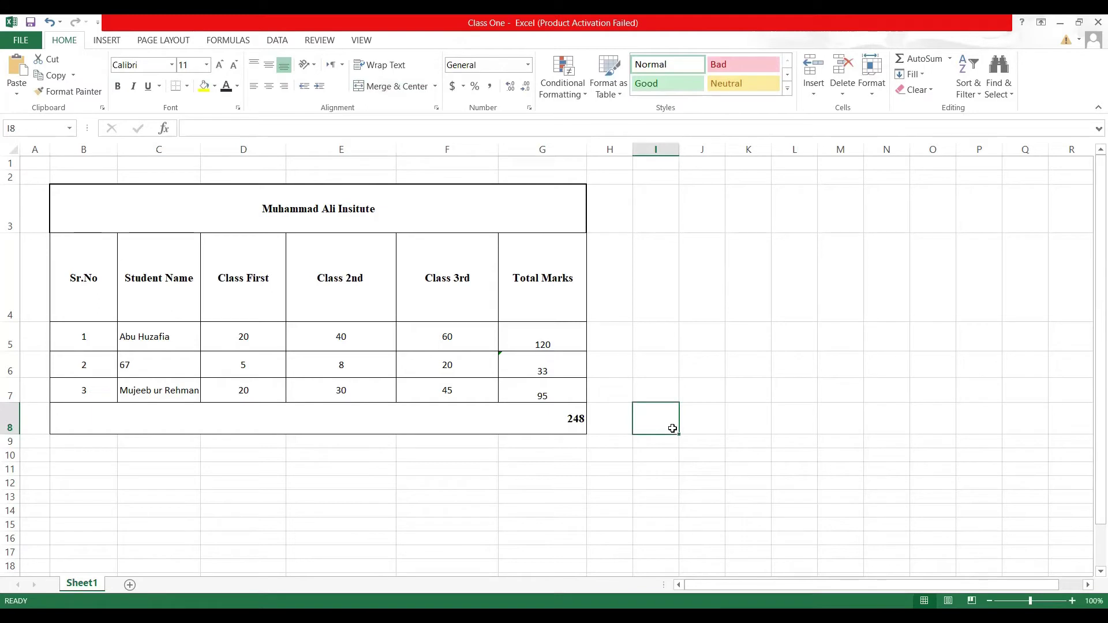
# Widen column I beside the marks table and select cell I8
pyautogui.click(660, 329)
pyautogui.moveTo(690, 149); pyautogui.dragTo(716, 210)
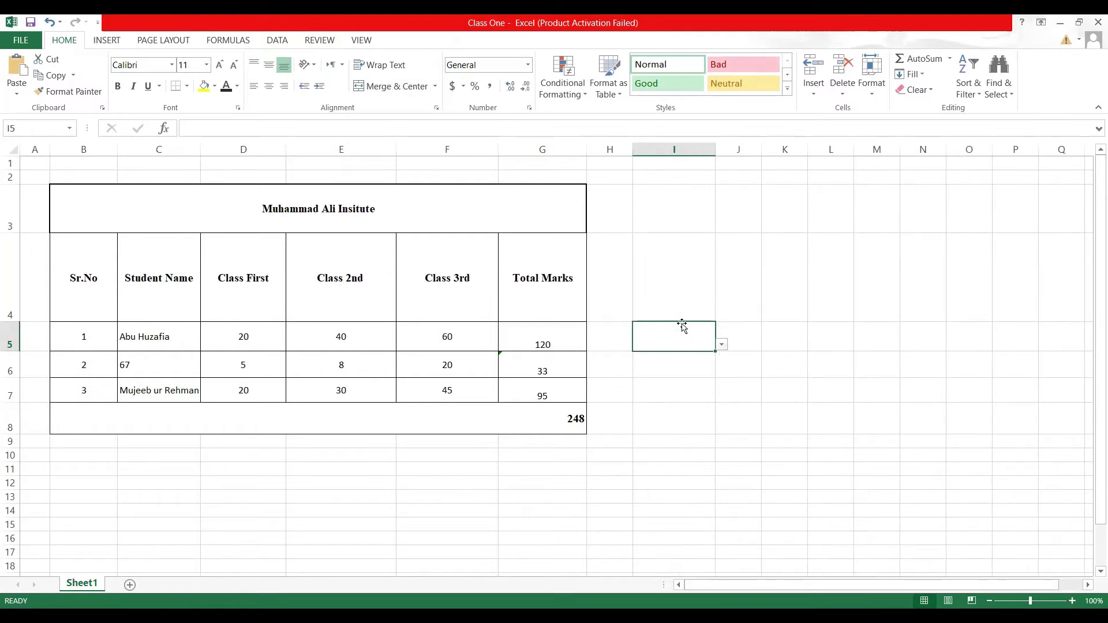
pyautogui.click(686, 419)
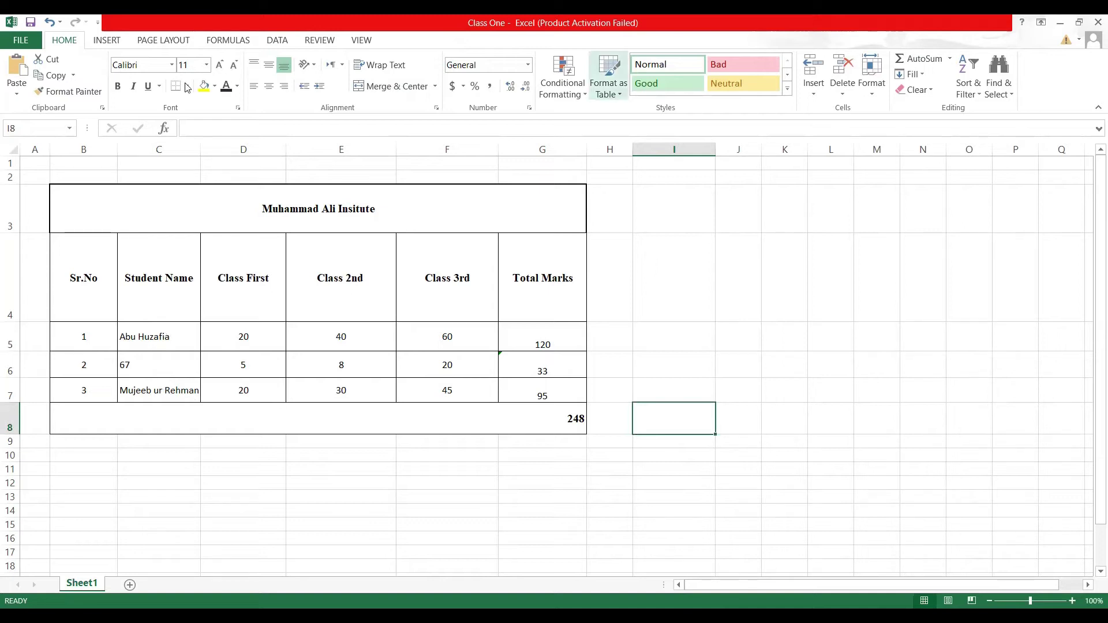
# Add list data validation to cell I8 with the student names in =$C$5:$C$7 as its source
pyautogui.click(280, 41)
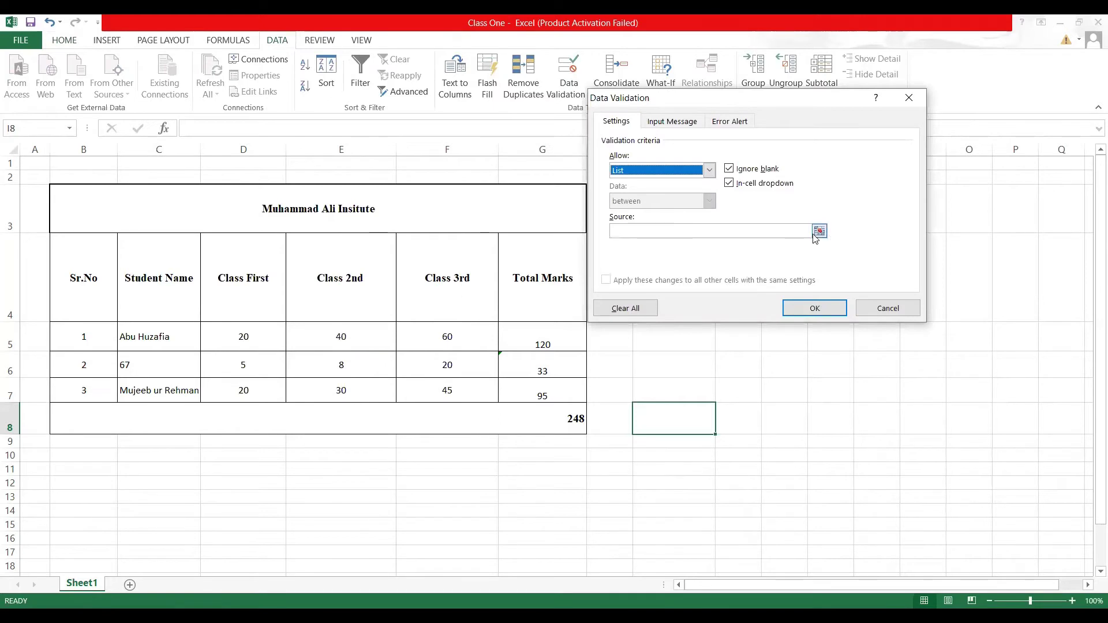
pyautogui.click(819, 231)
pyautogui.click(148, 346)
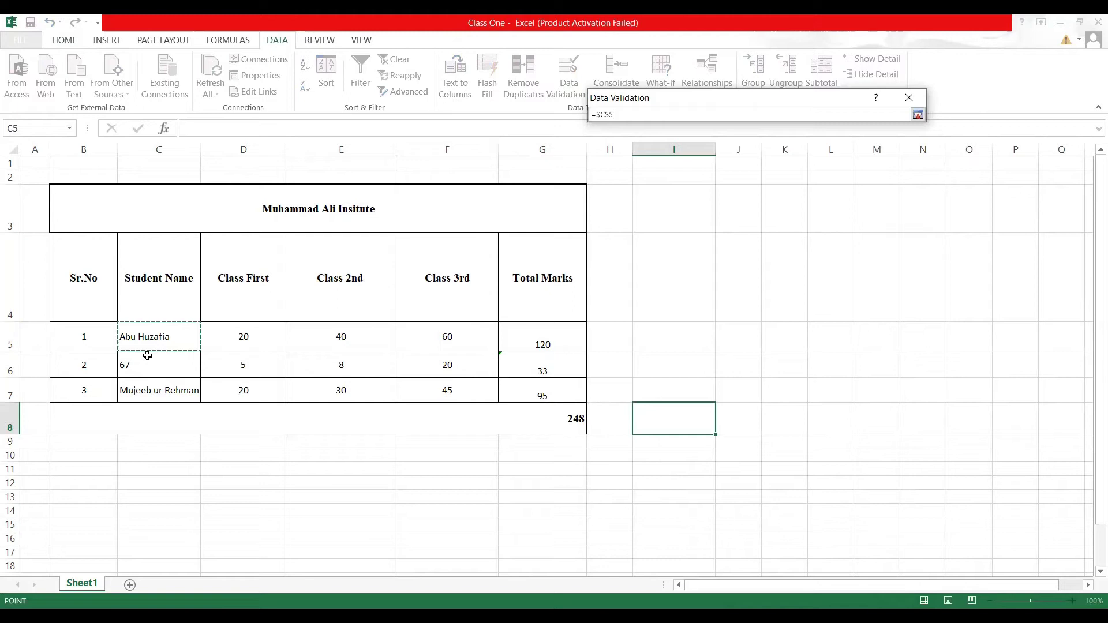
pyautogui.moveTo(150, 346); pyautogui.dragTo(165, 385)
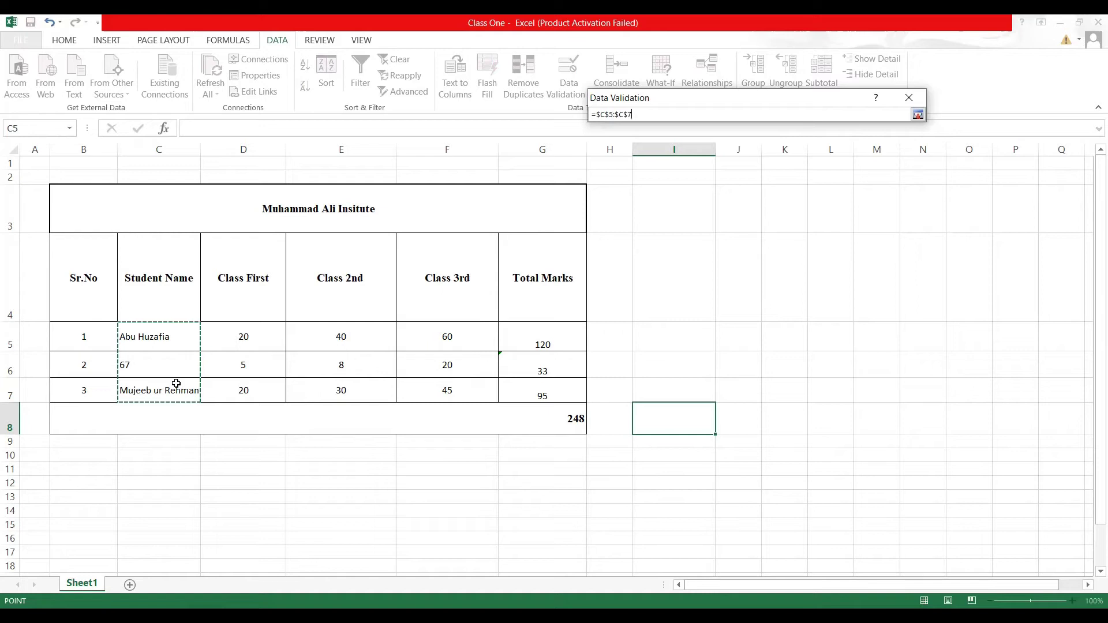
pyautogui.press('Return')
pyautogui.moveTo(656, 233); pyautogui.dragTo(621, 232)
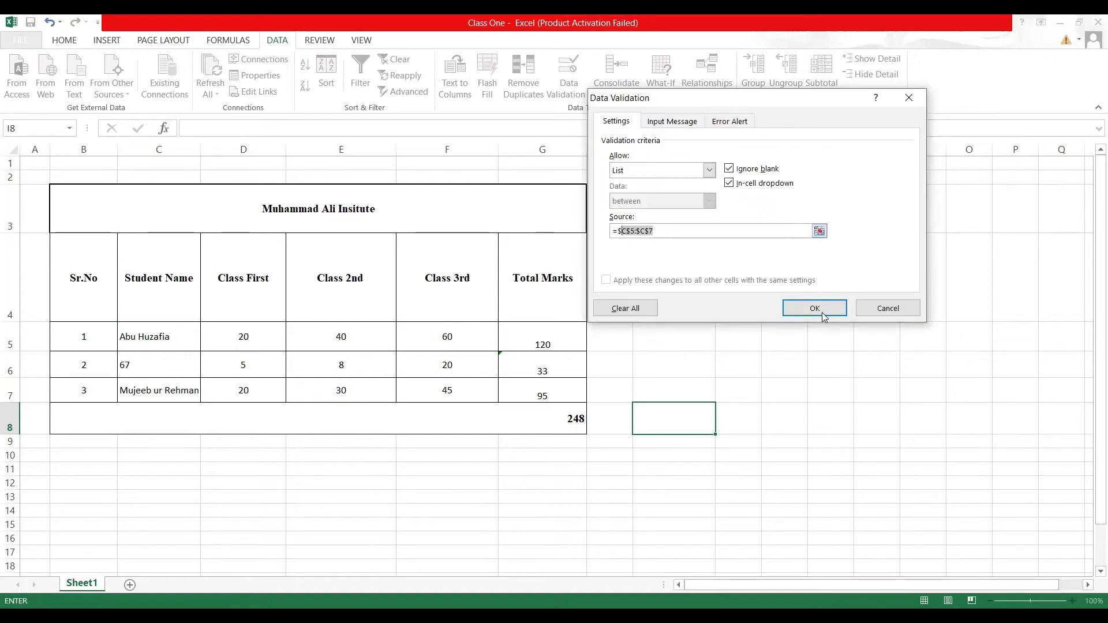
pyautogui.press('Return')
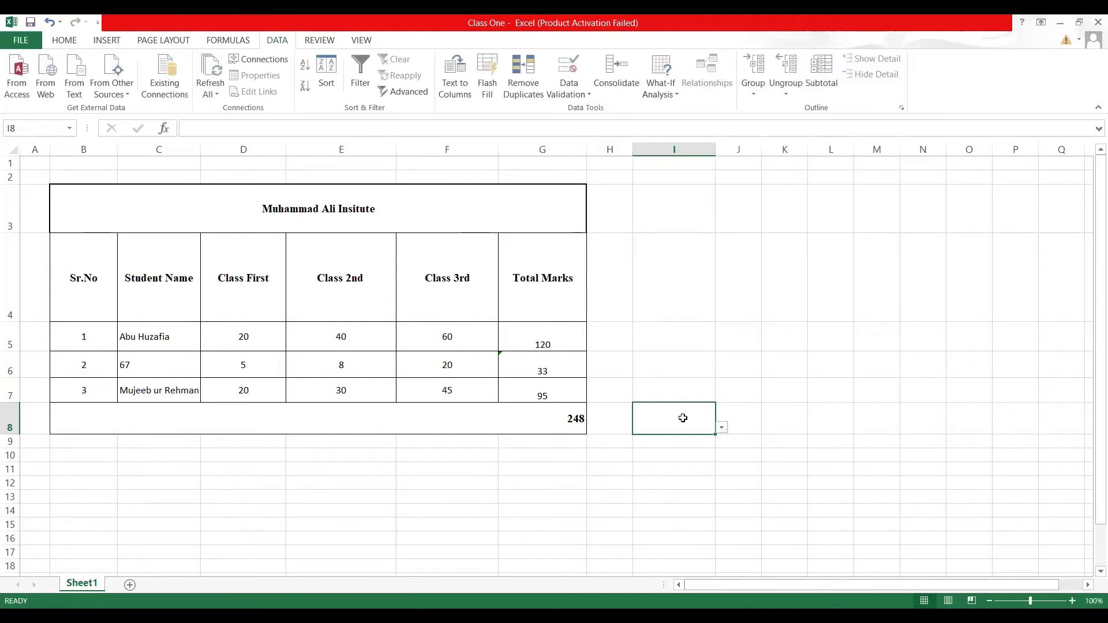
# Fill cell I8 with yellow and choose the first student from its drop-down list
pyautogui.click(68, 42)
pyautogui.click(203, 85)
pyautogui.click(722, 428)
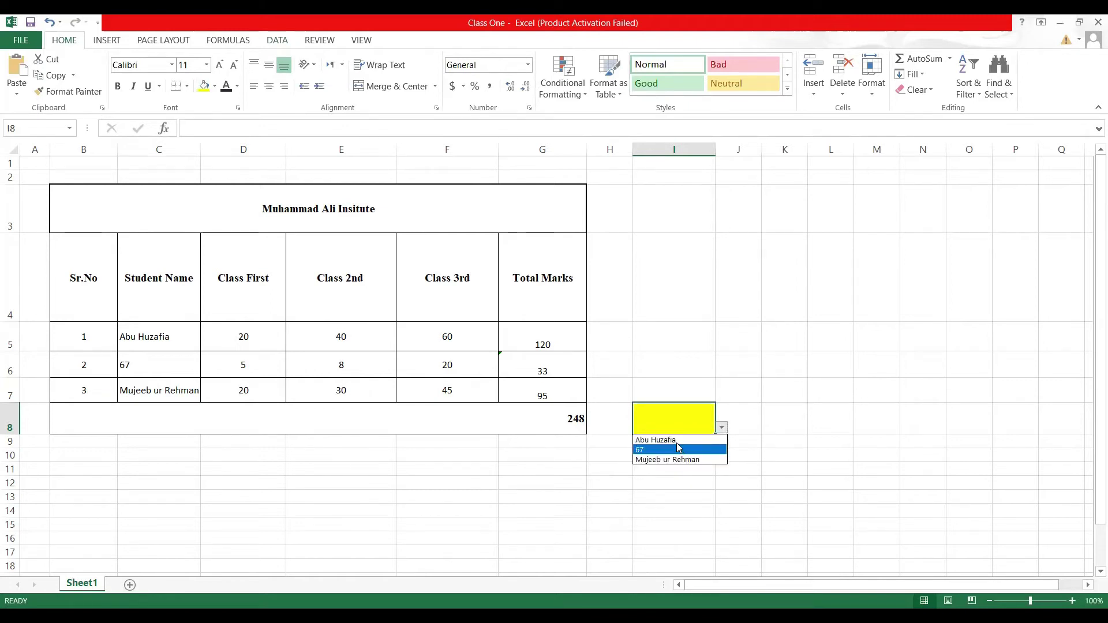
pyautogui.click(677, 441)
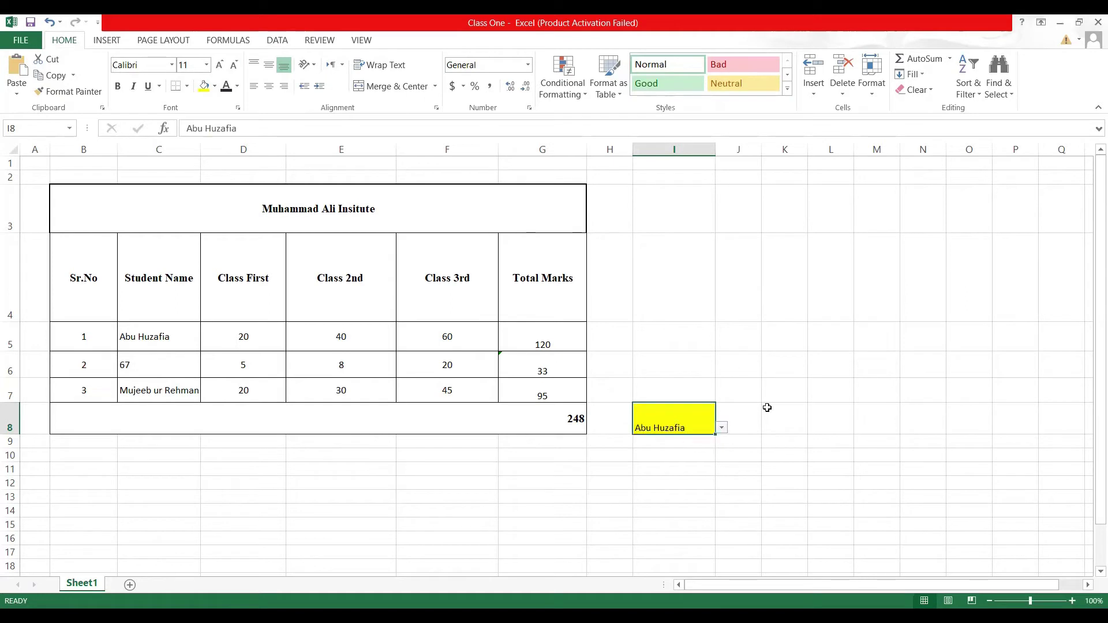
# Enter =sumif(C5:C7,I8,G5:G7) in I9 to return the total marks of the student chosen in I8
pyautogui.scroll(-1, 769, 408)
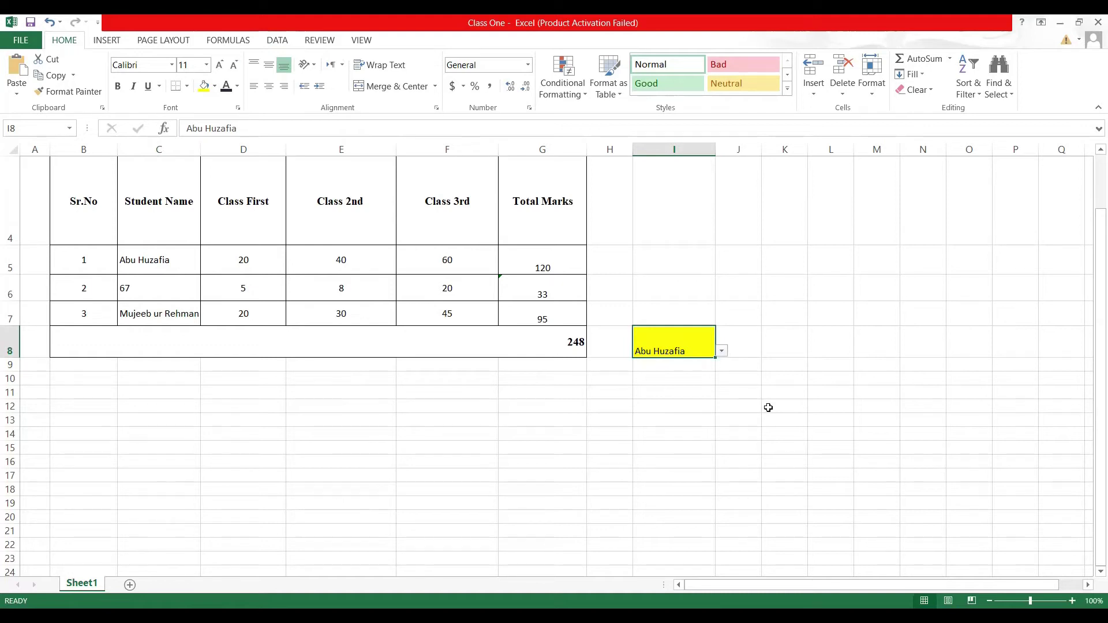
pyautogui.doubleClick(657, 364)
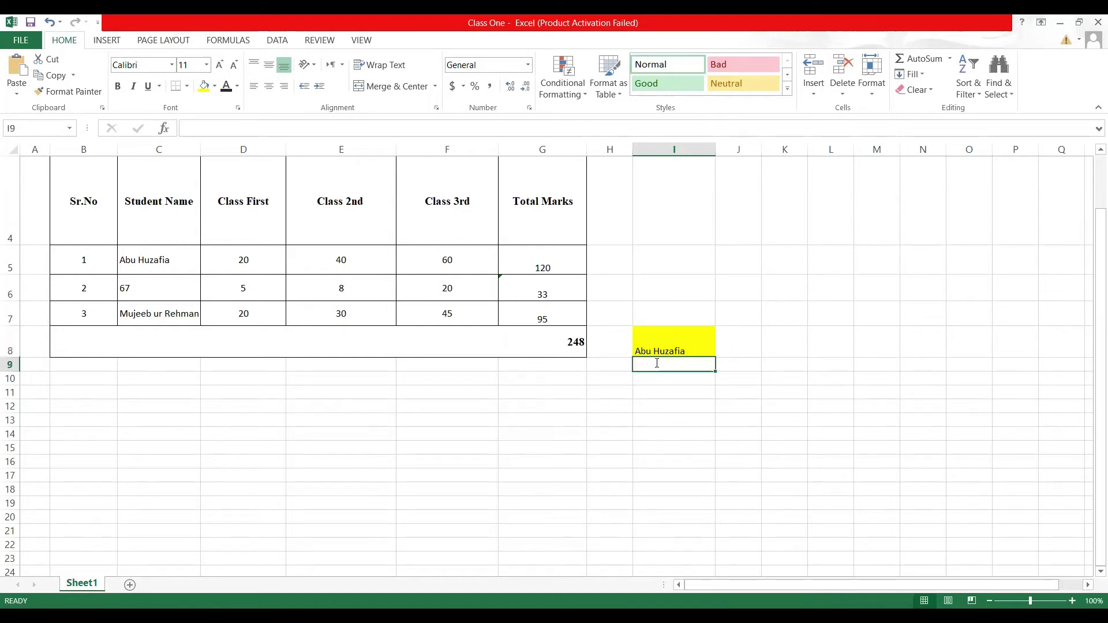
pyautogui.write('=')
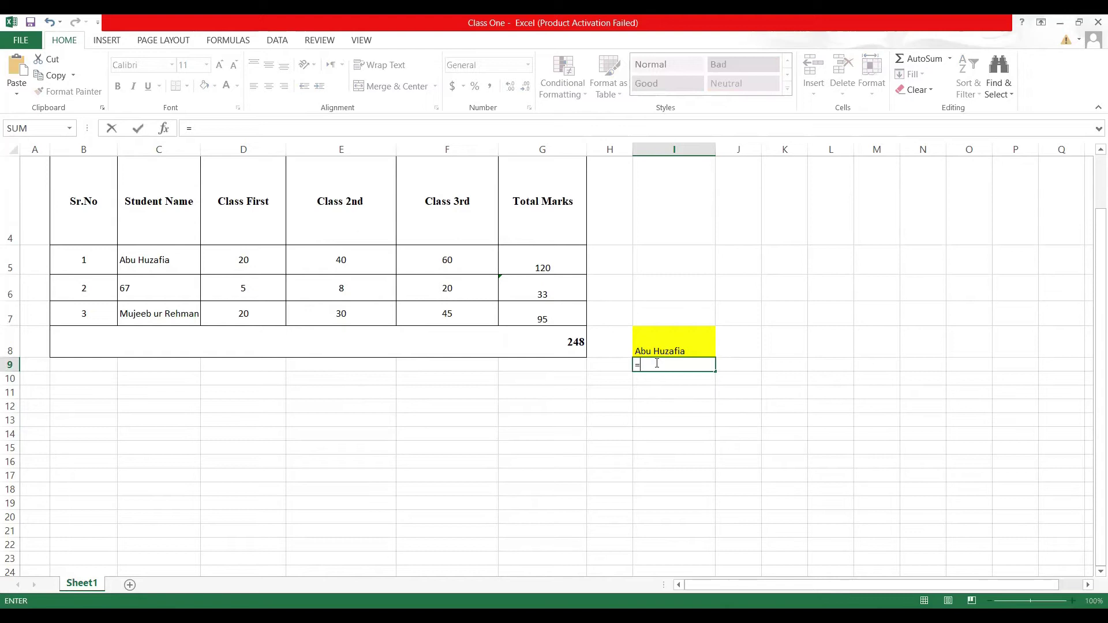
pyautogui.write('sumif')
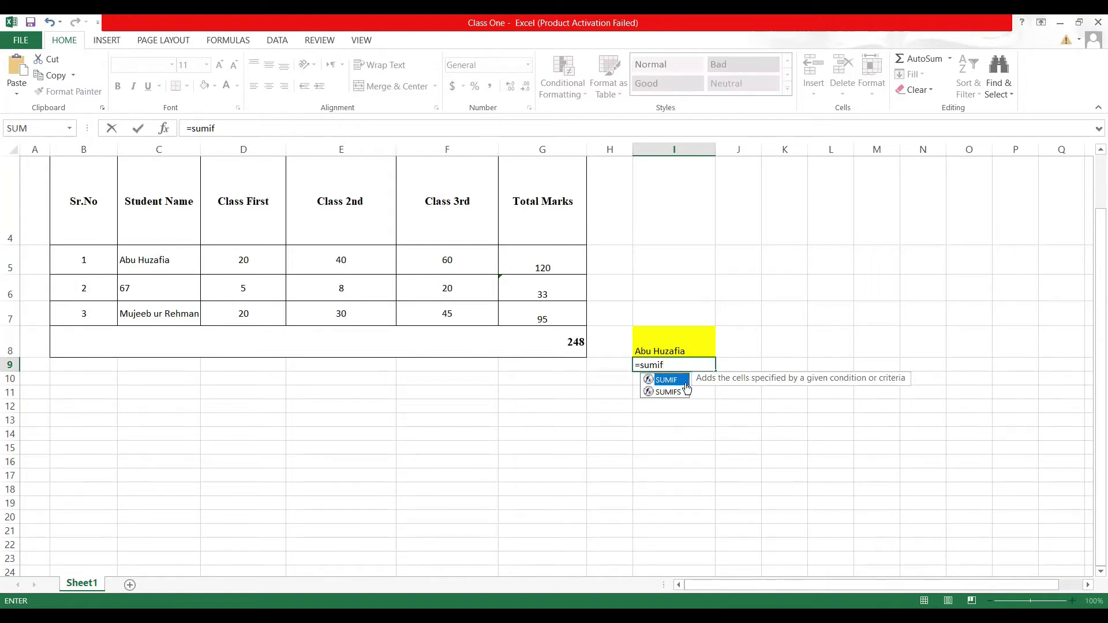
pyautogui.write('(')
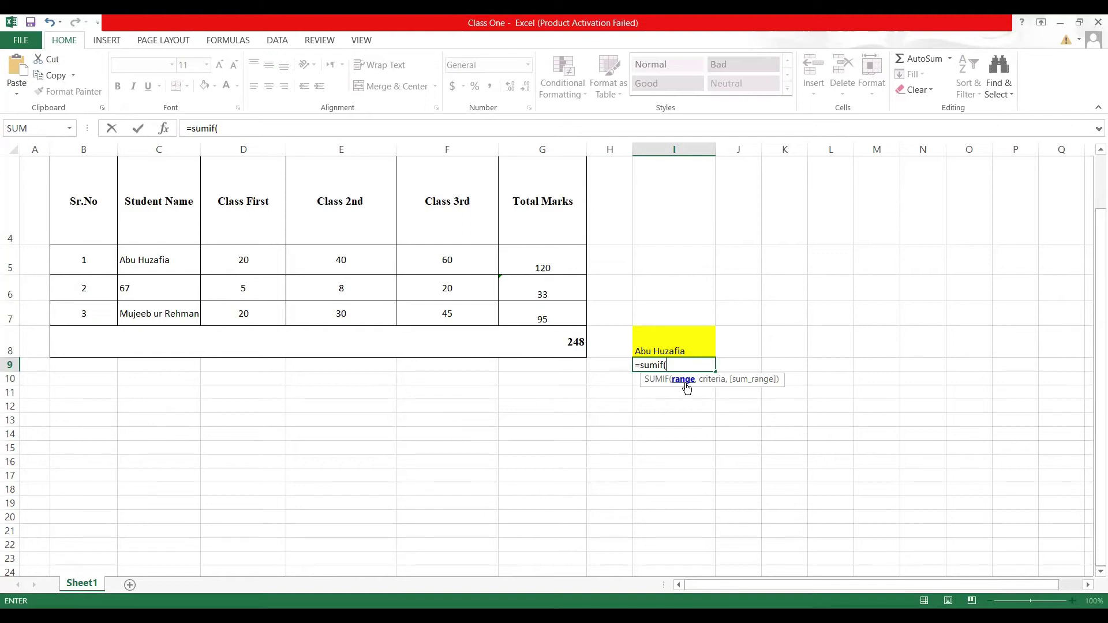
pyautogui.click(157, 263)
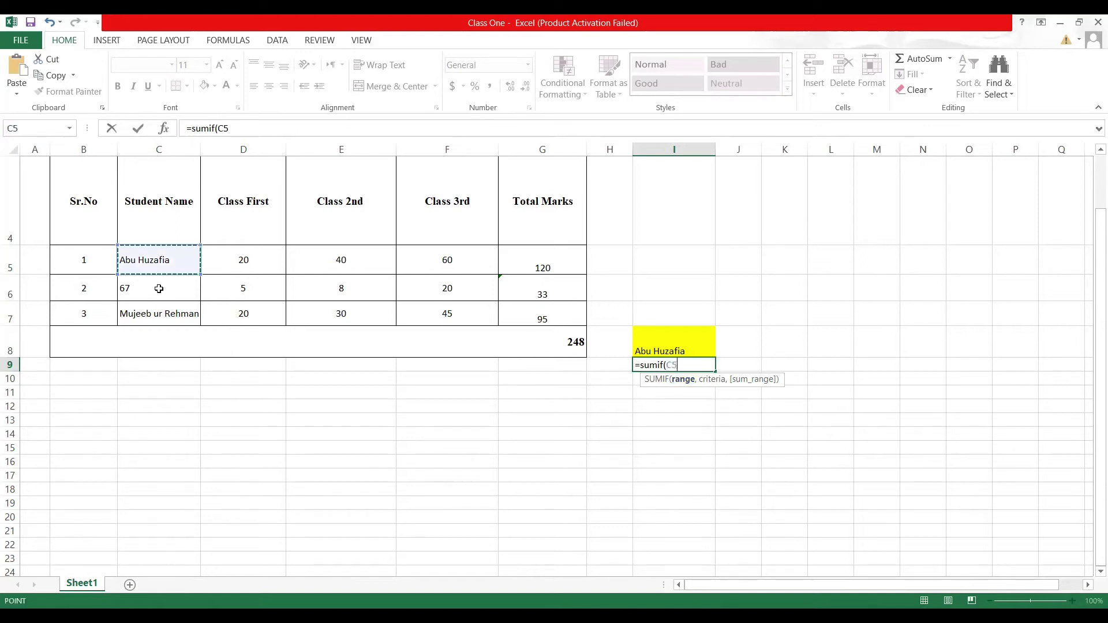
pyautogui.keyDown('shift'); pyautogui.click(164, 318); pyautogui.keyUp('shift')
pyautogui.write(',')
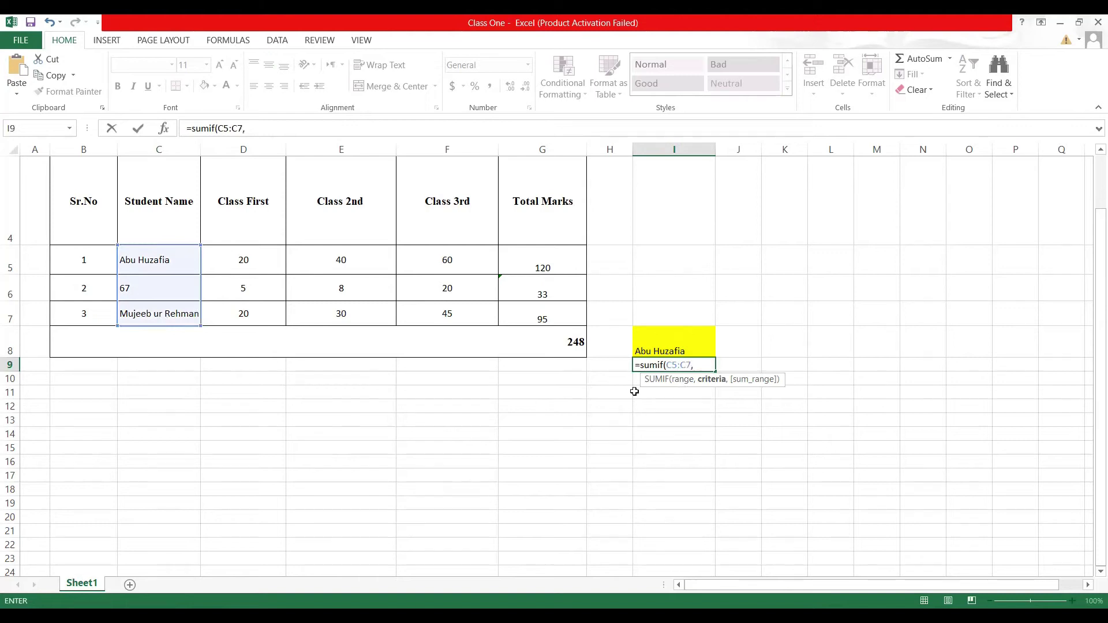
pyautogui.click(668, 350)
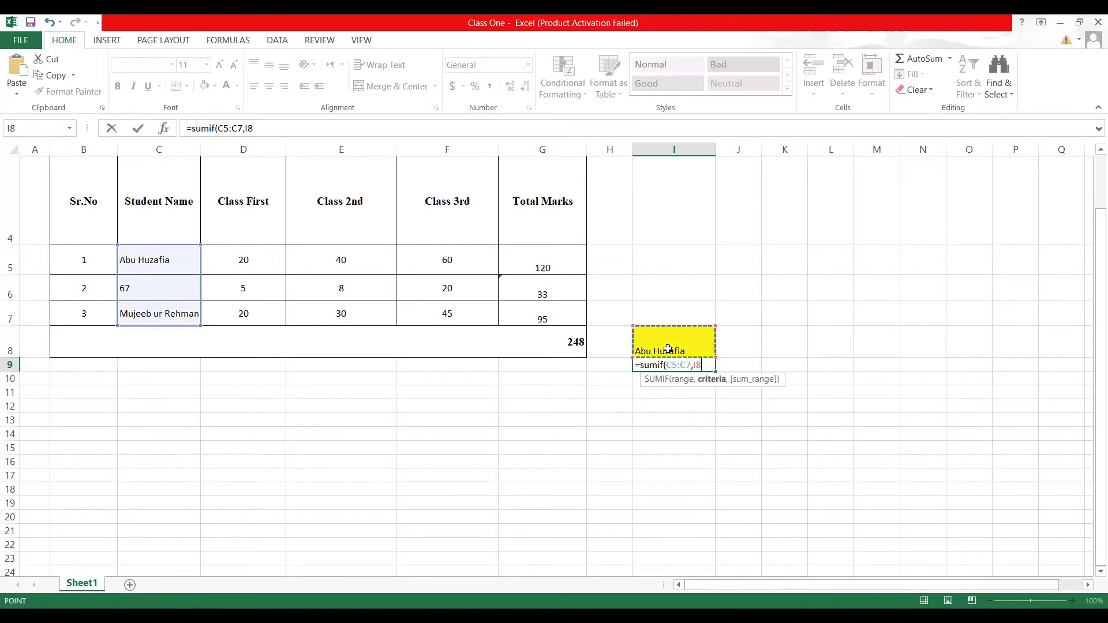
pyautogui.write(',')
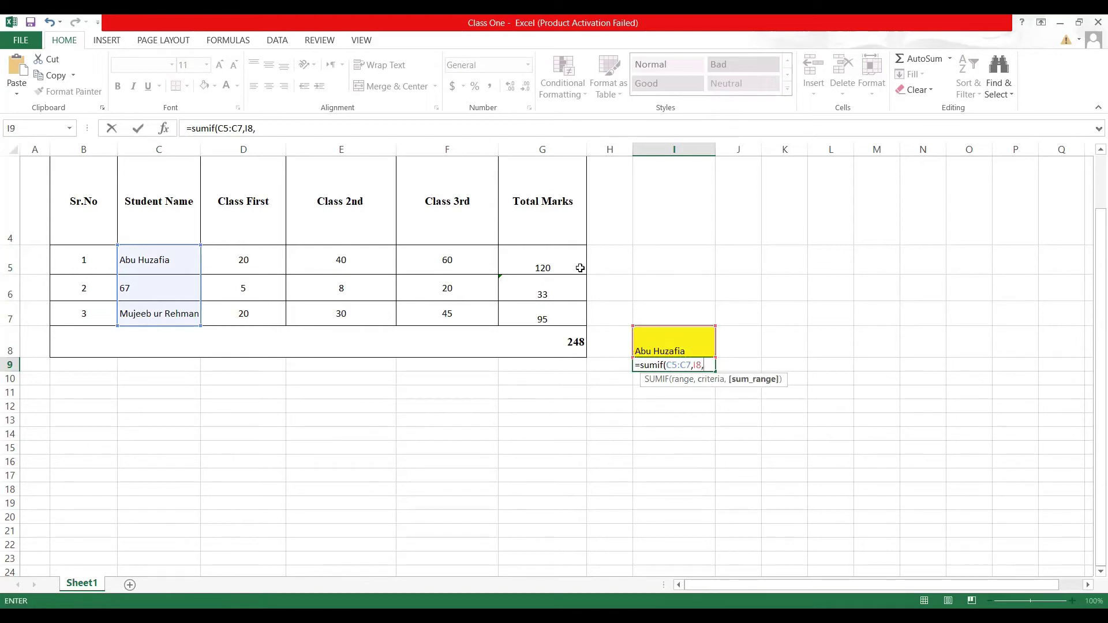
pyautogui.click(562, 256)
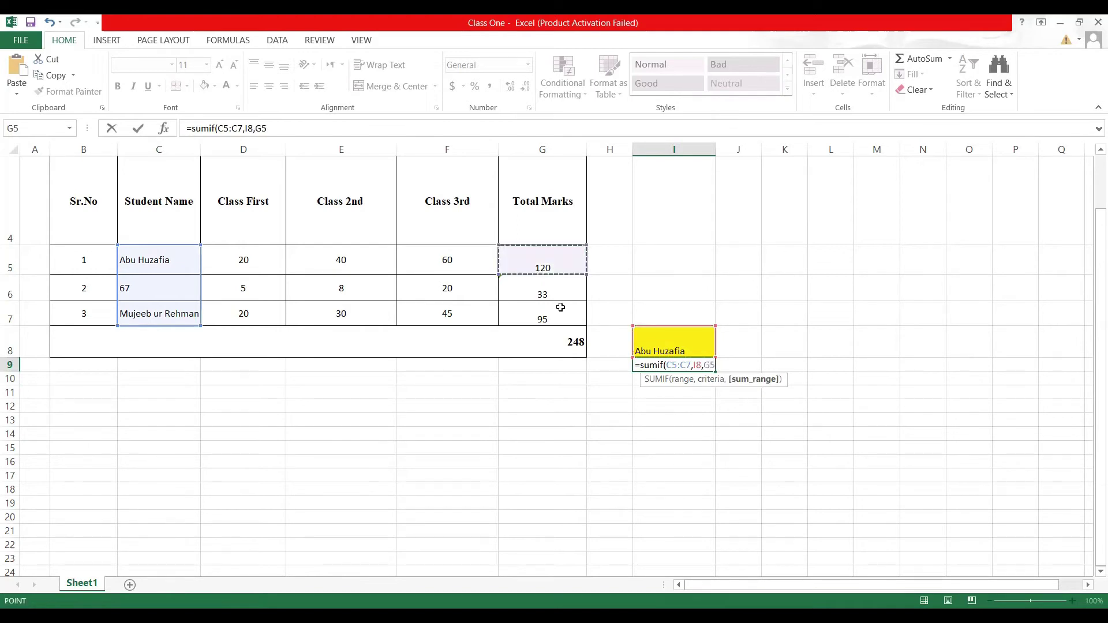
pyautogui.keyDown('shift'); pyautogui.click(560, 307); pyautogui.keyUp('shift')
pyautogui.write(')')
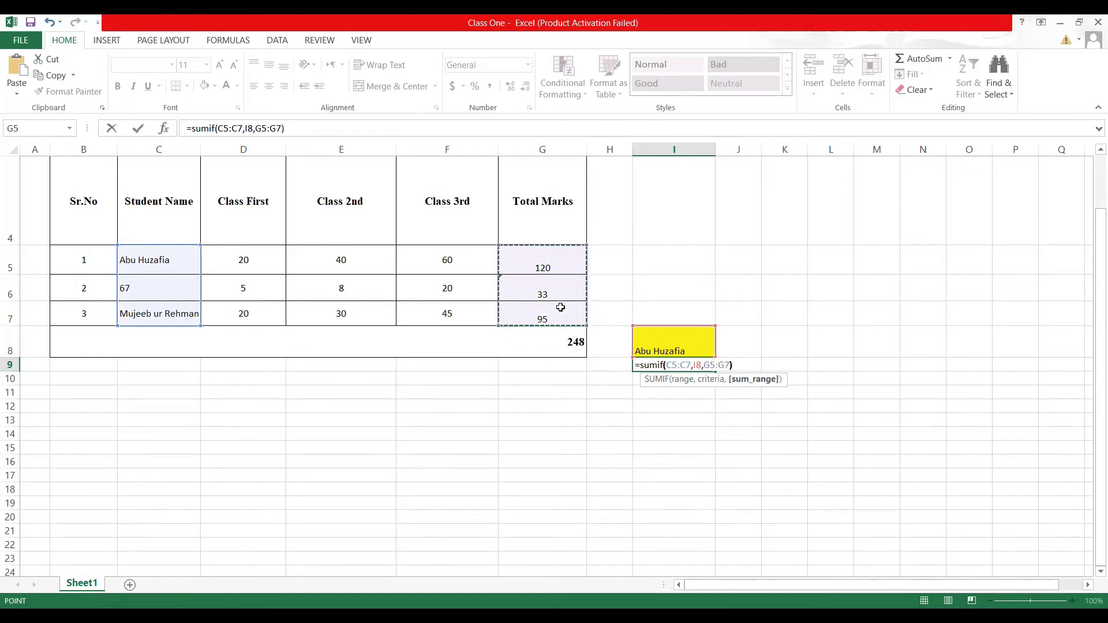
pyautogui.press('Return')
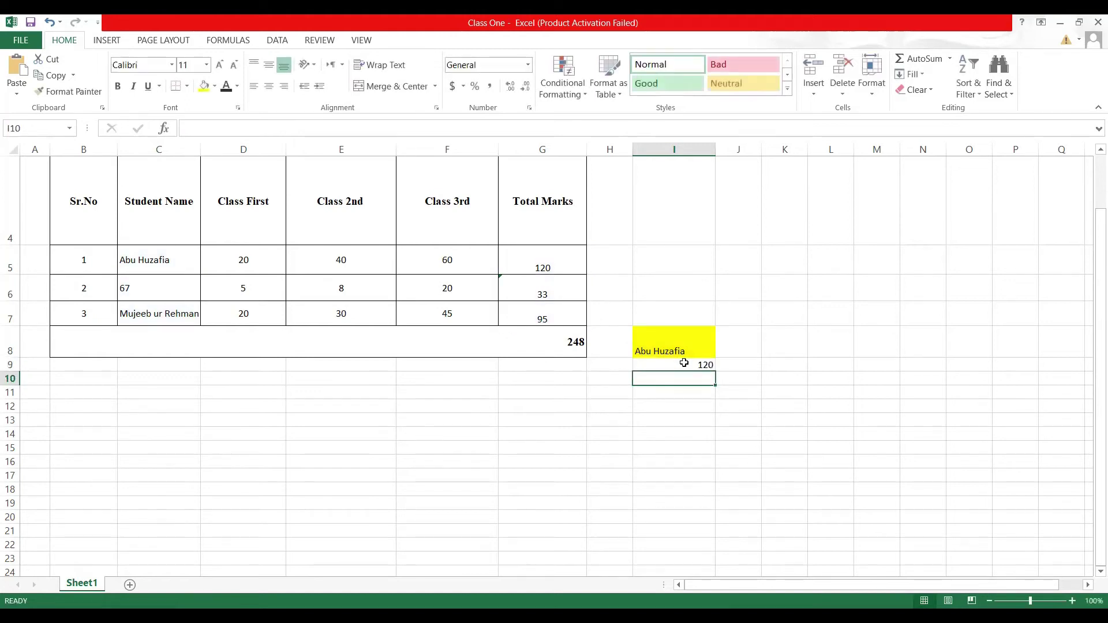
# Test the SUMIF formula by choosing the third student in I8 and compare the result with G7
pyautogui.click(684, 363)
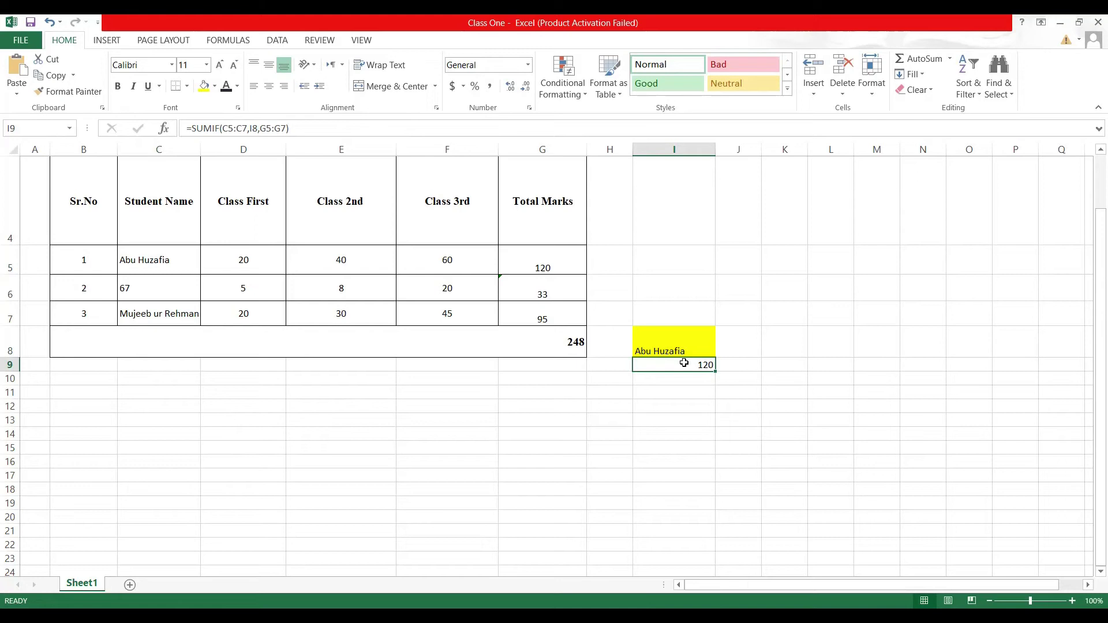
pyautogui.click(682, 343)
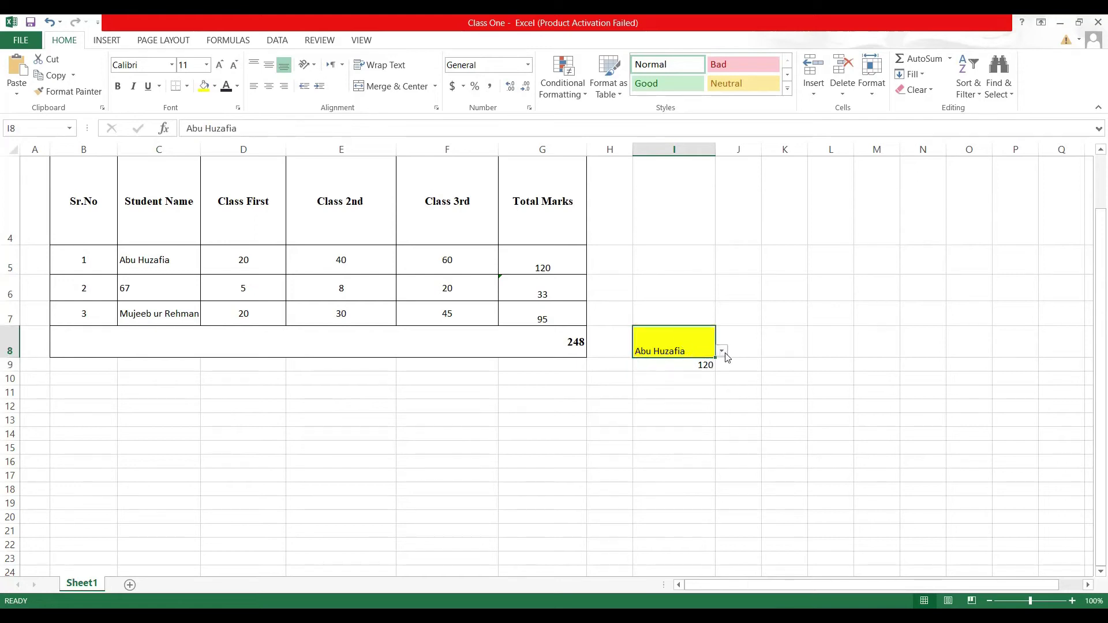
pyautogui.click(722, 351)
pyautogui.click(674, 382)
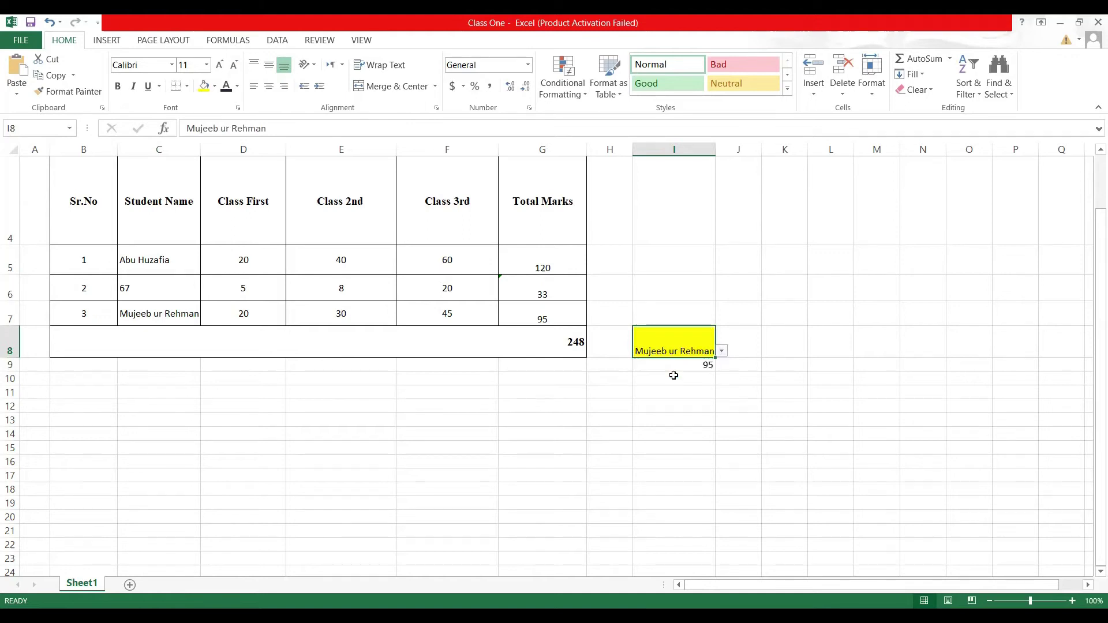
pyautogui.click(538, 317)
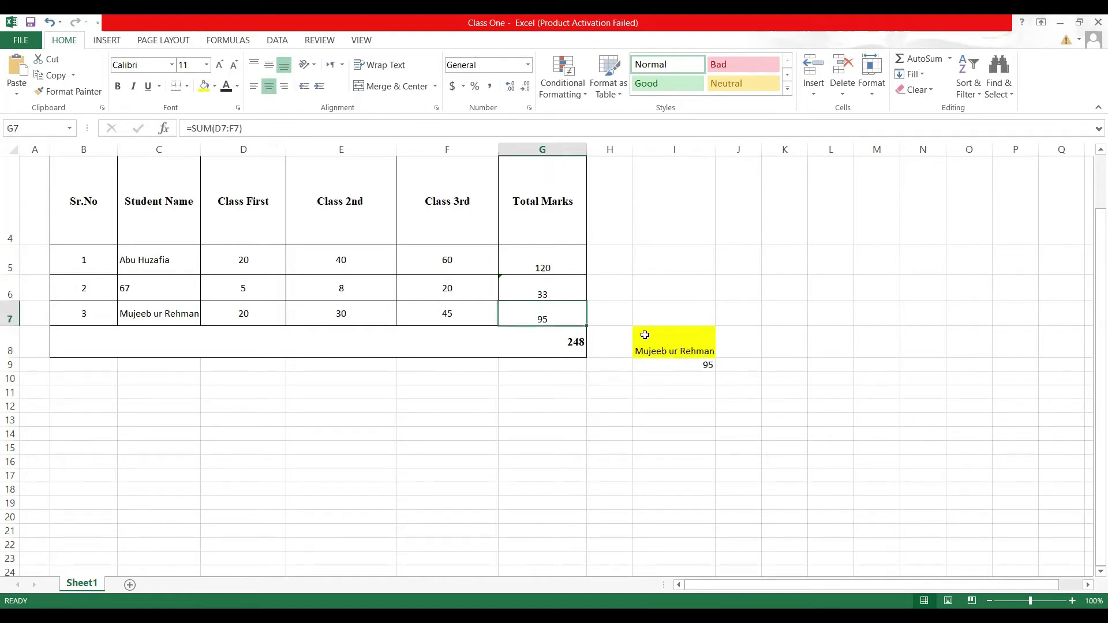
# Choose the entry 67 from the drop-down list in I8
pyautogui.click(712, 350)
pyautogui.click(730, 349)
pyautogui.click(716, 351)
pyautogui.hotkey('alt', 'Down')
pyautogui.press('Return')
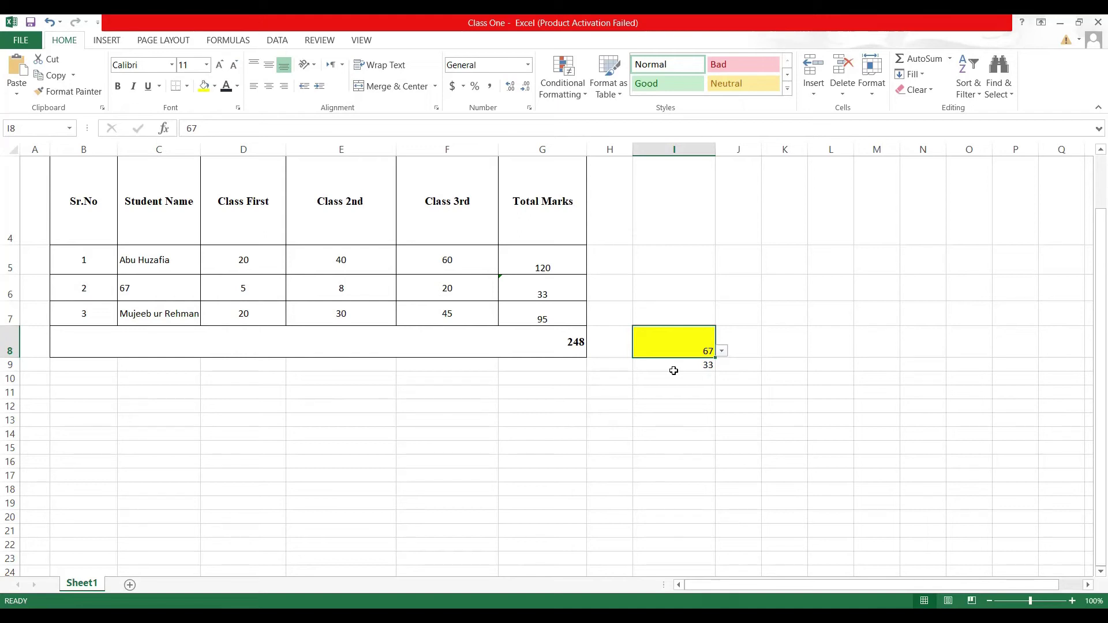
# Apply a conditional formatting color scale running from green through yellow to red to the marks table B3:G8
pyautogui.scroll(1, 656, 344)
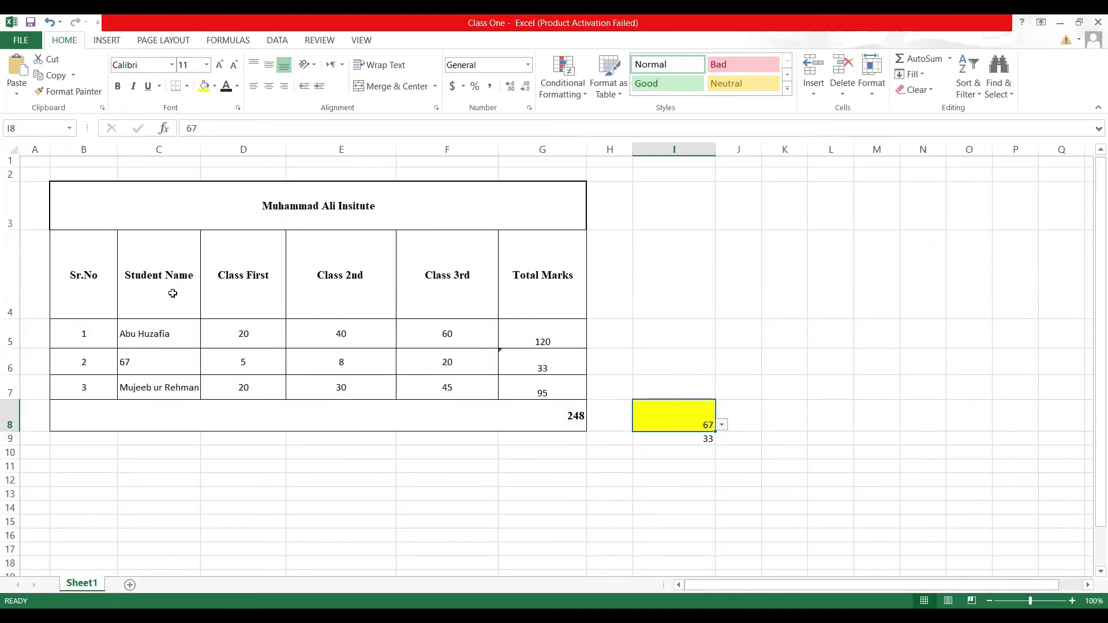
pyautogui.moveTo(67, 190)
pyautogui.mouseDown()
pyautogui.moveTo(335, 384)
pyautogui.moveTo(408, 414)
pyautogui.mouseUp()
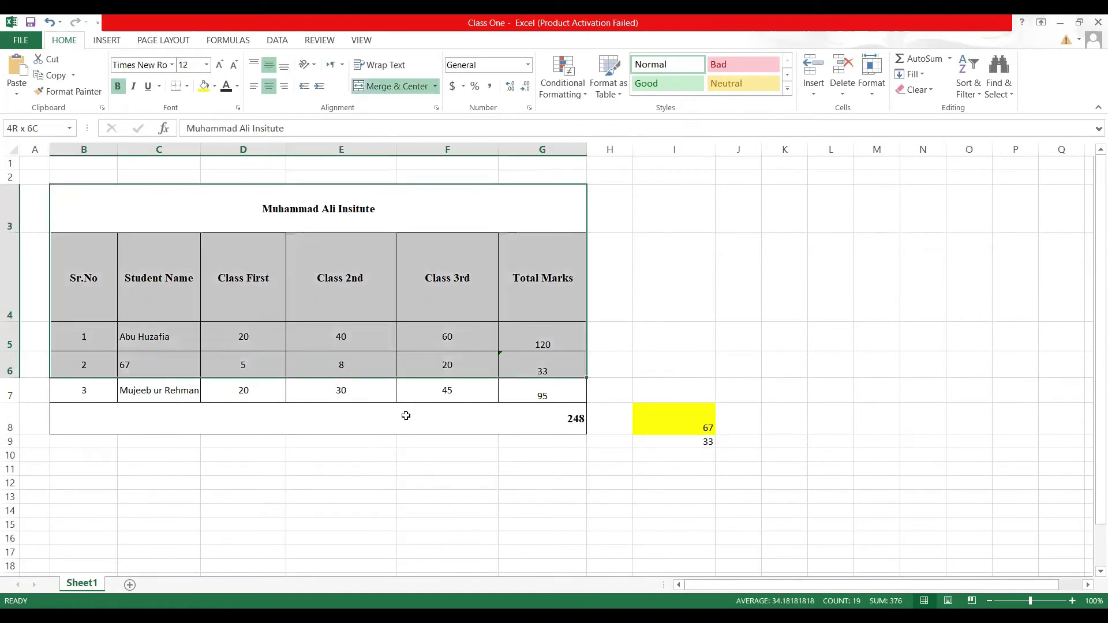
pyautogui.click(582, 87)
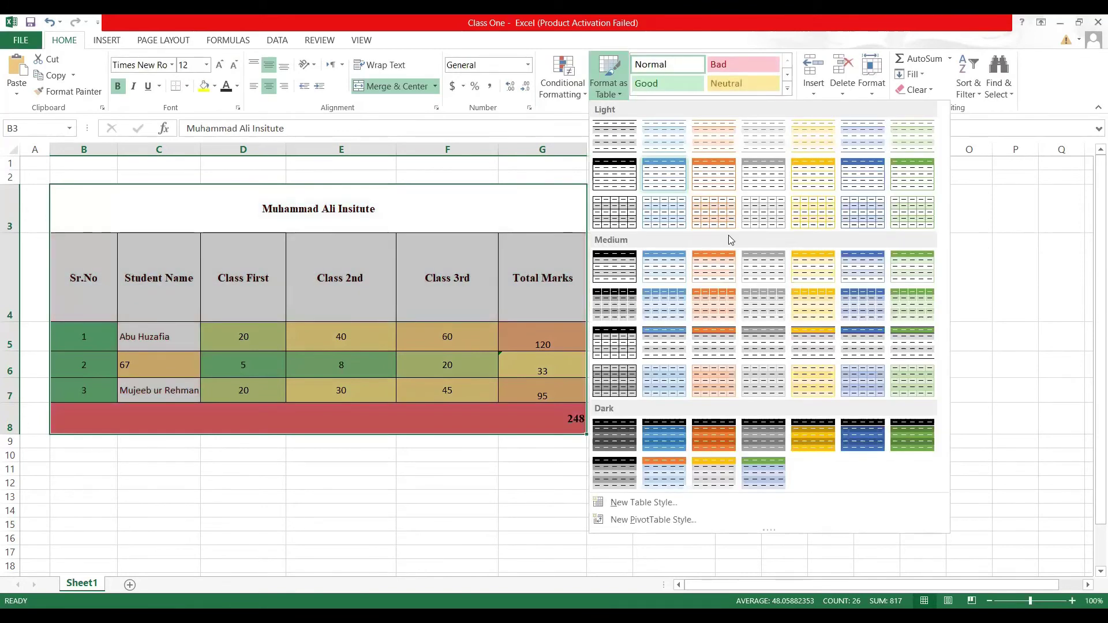
# Format B3:G8 as a table, trying yellow, blue and dark gold styles before applying the medium orange banded style
pyautogui.click(707, 174)
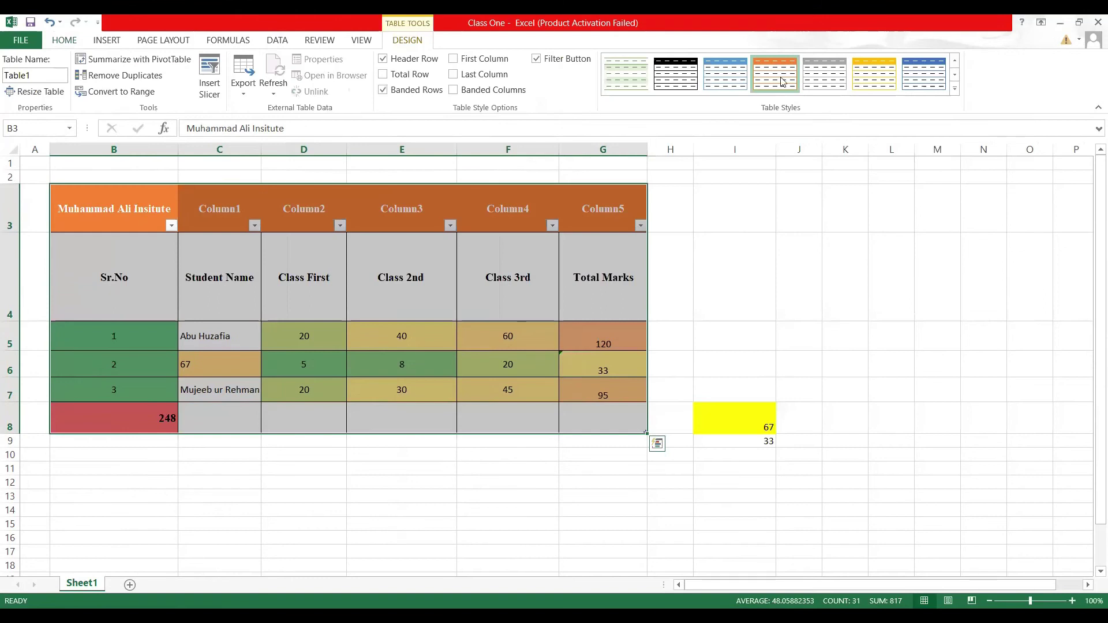
pyautogui.click(866, 78)
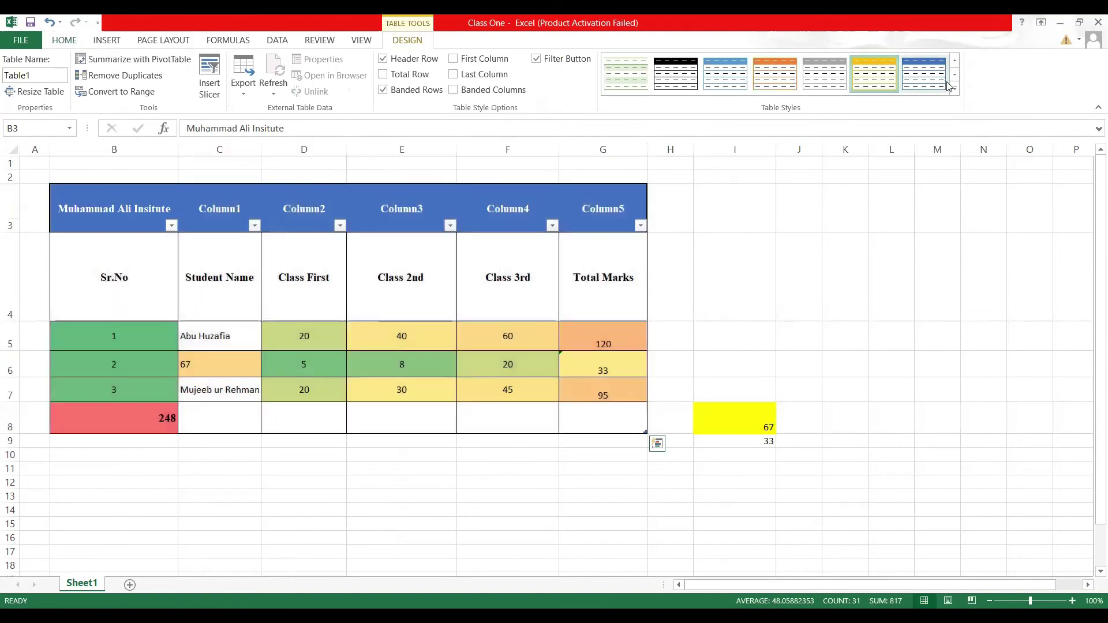
pyautogui.click(927, 79)
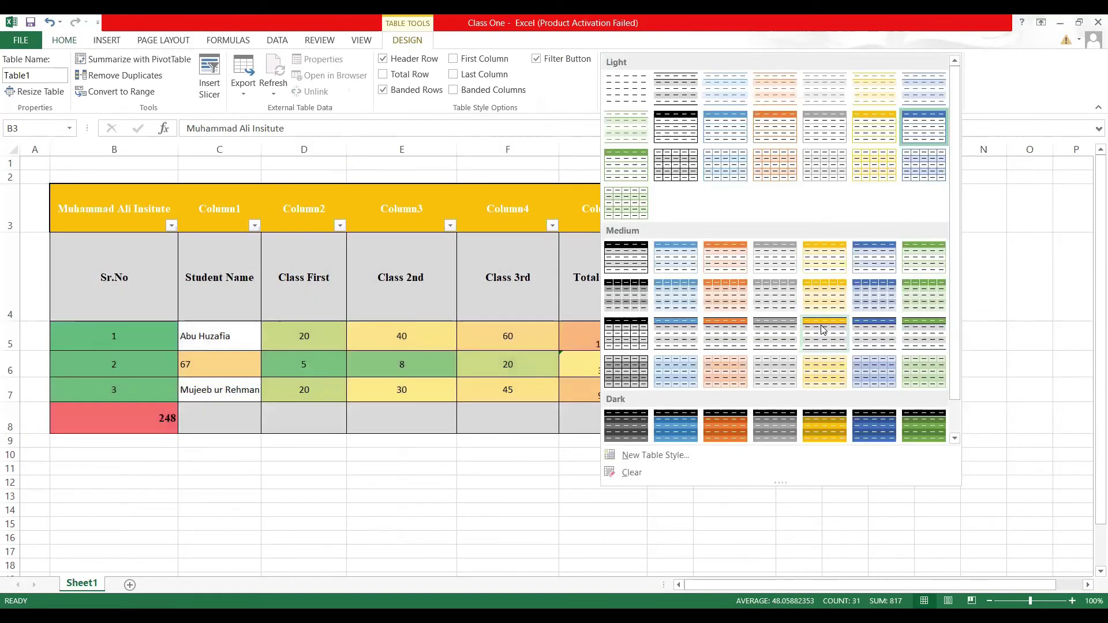
pyautogui.scroll(-1, 821, 390)
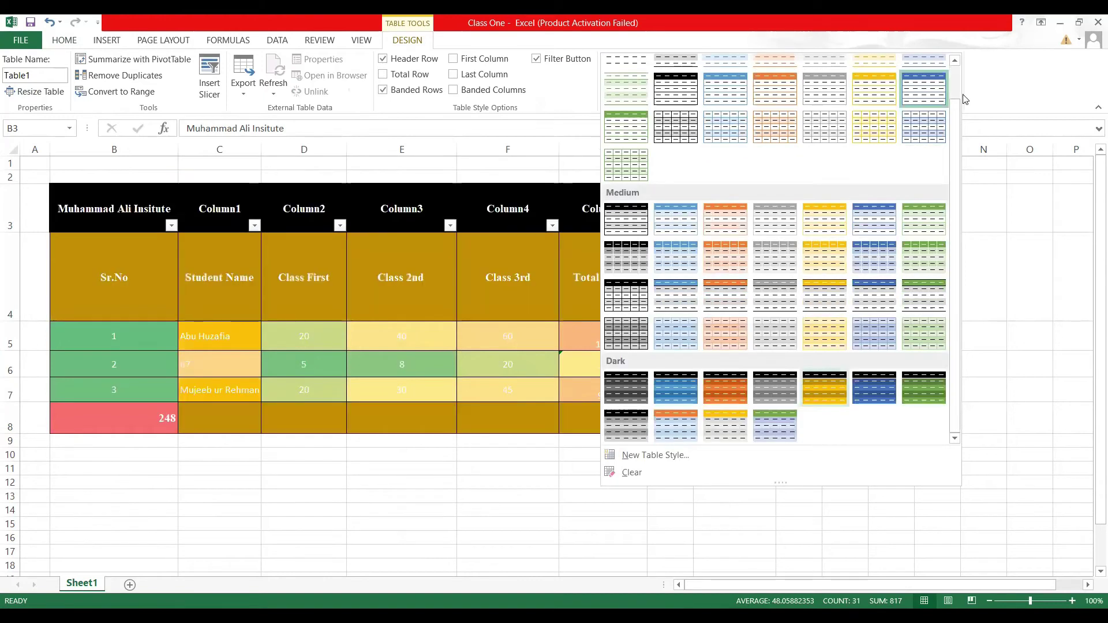
pyautogui.click(821, 390)
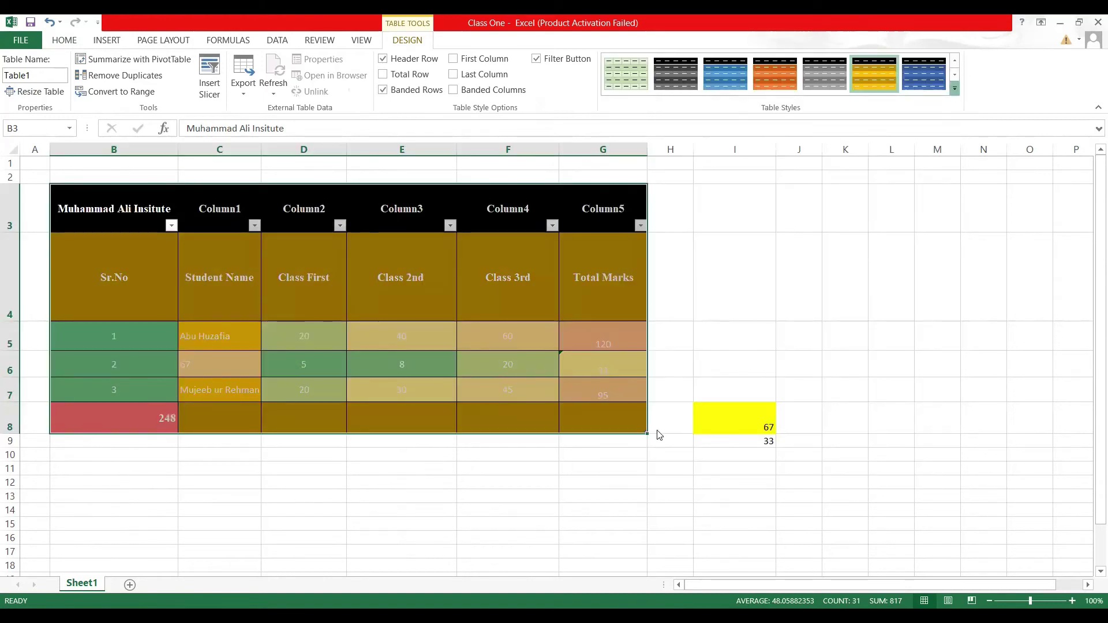
pyautogui.click(954, 88)
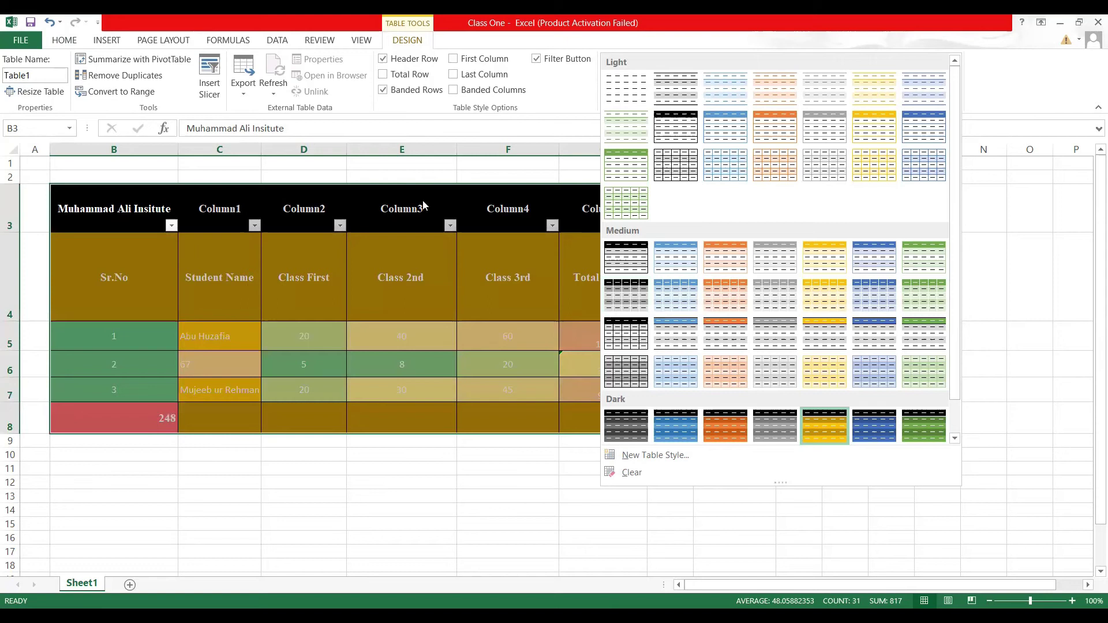
pyautogui.click(731, 296)
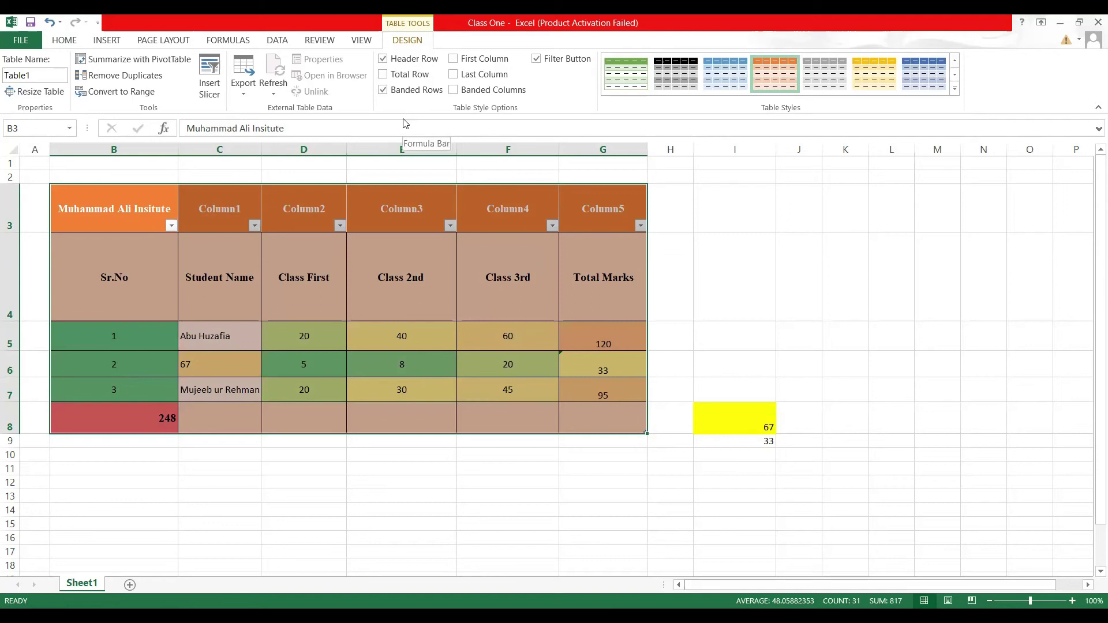
# Look through the pie, line, area, stock, surface and radar chart types available for the marks table
pyautogui.click(101, 44)
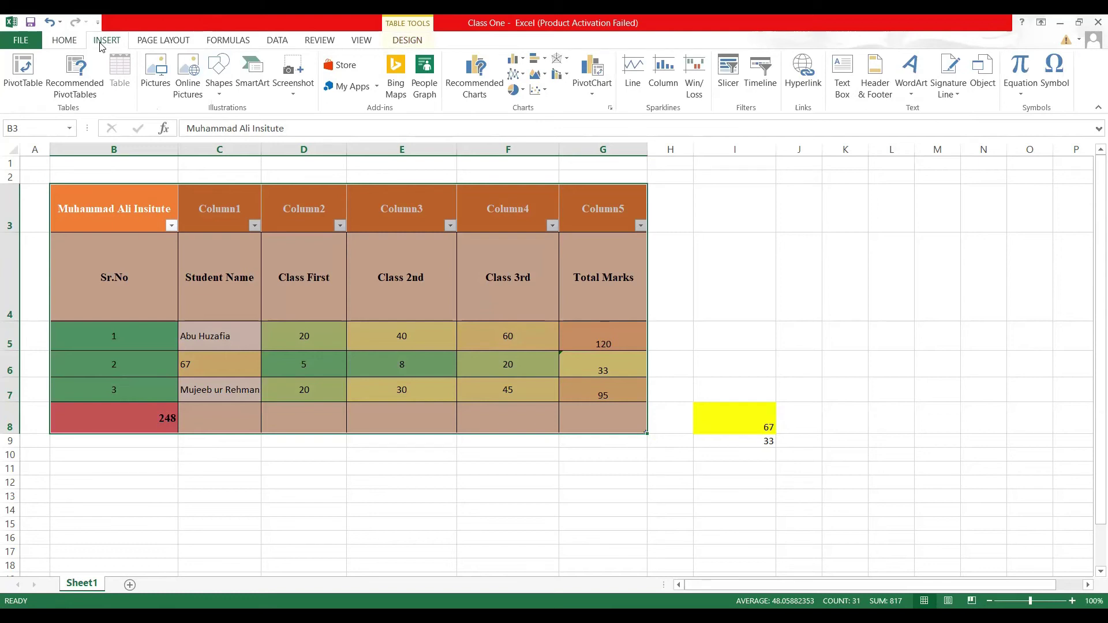
pyautogui.click(72, 45)
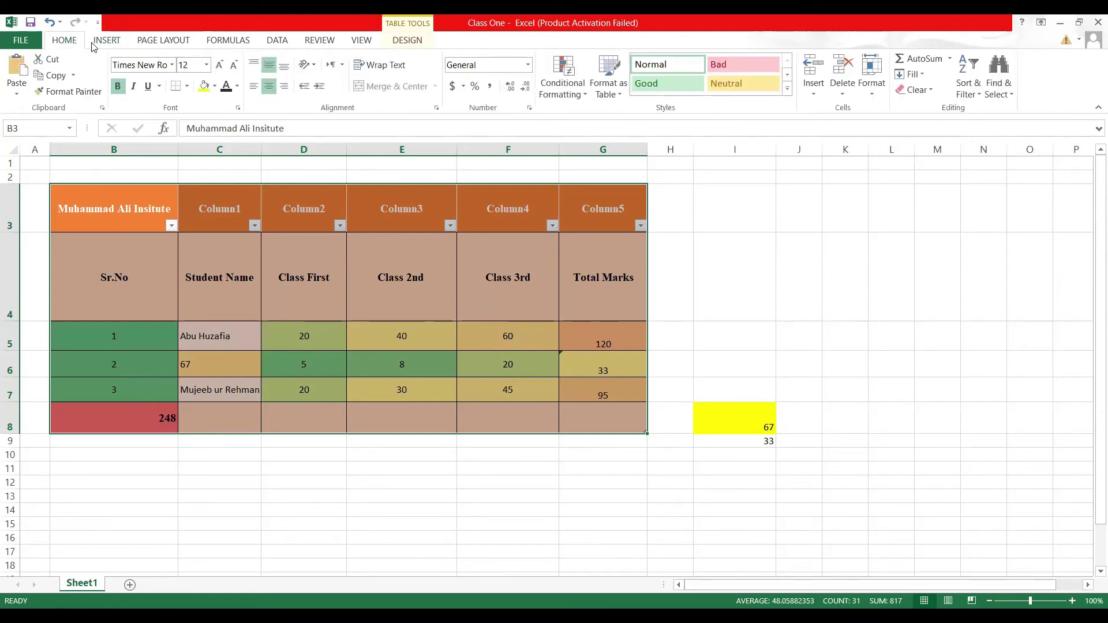
pyautogui.click(97, 45)
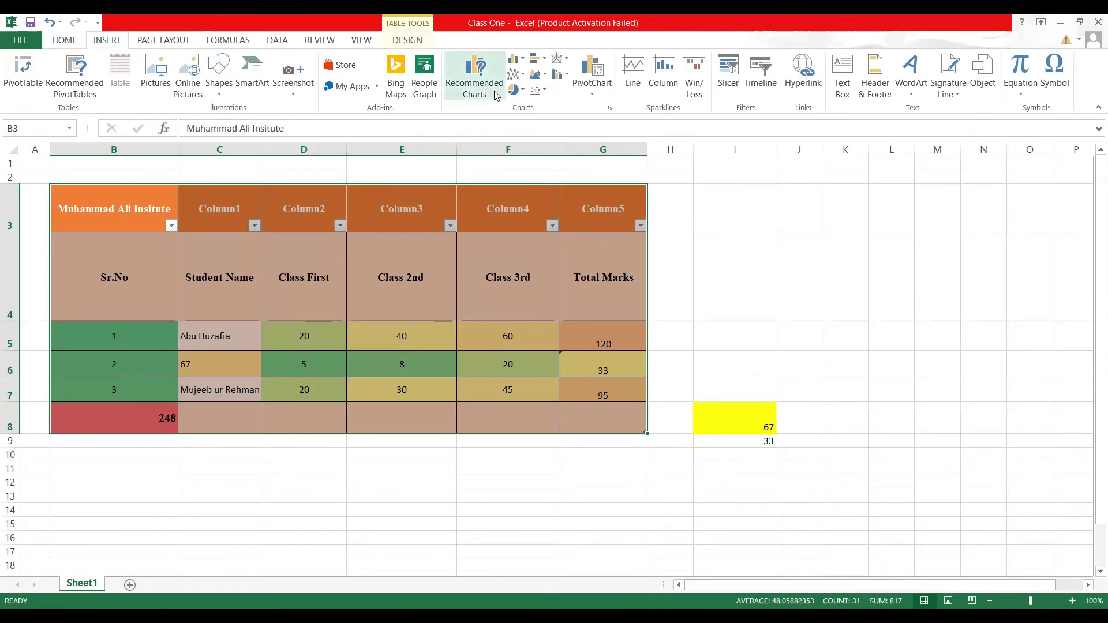
pyautogui.click(516, 89)
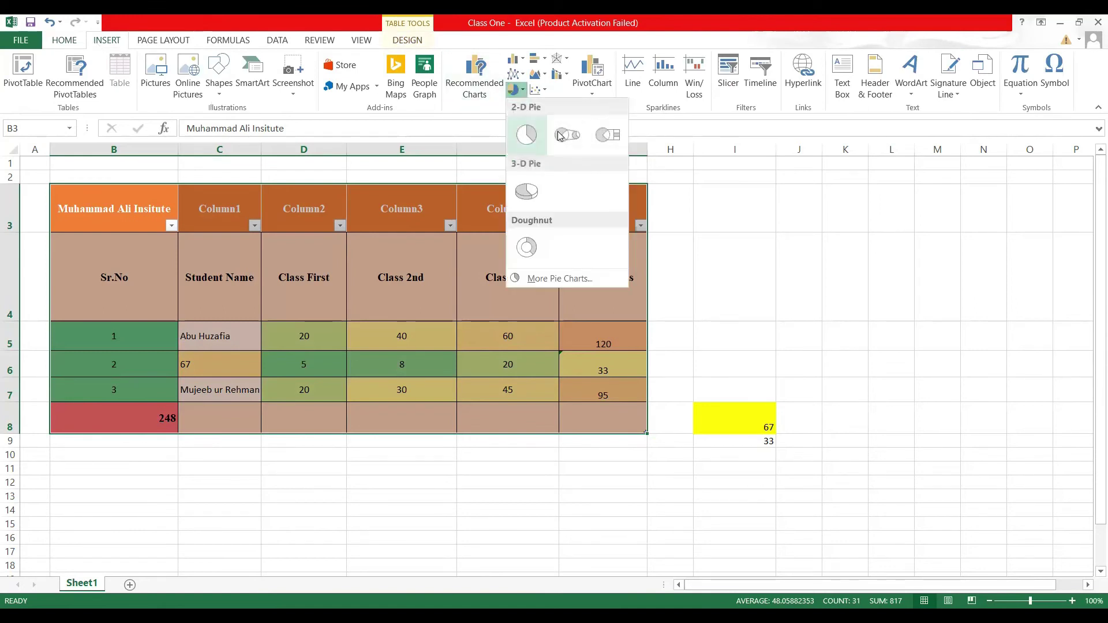
pyautogui.click(516, 73)
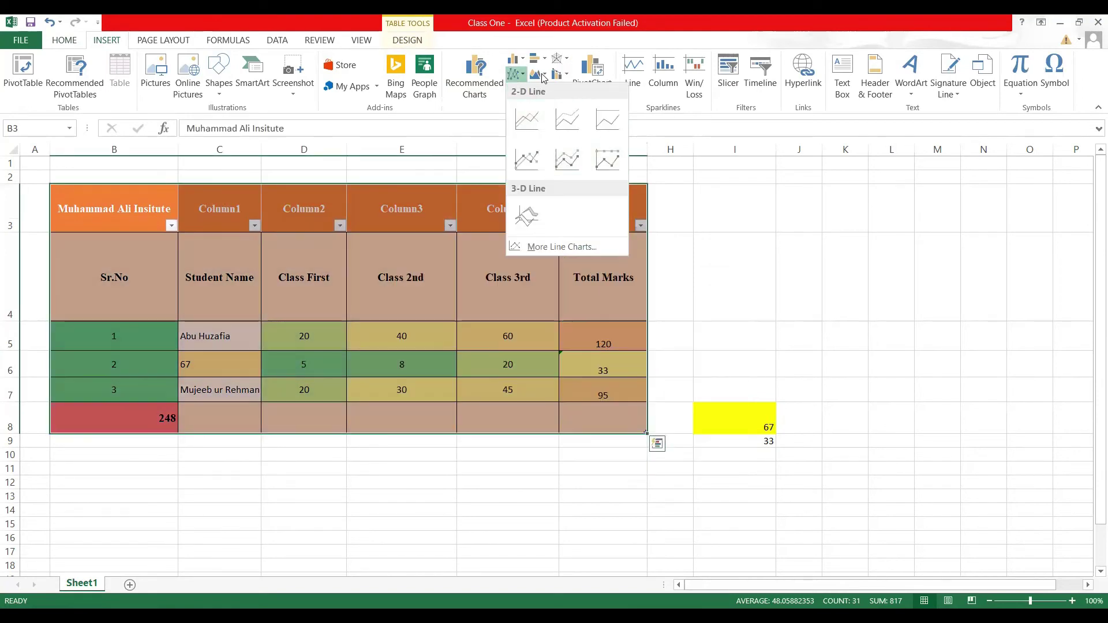
pyautogui.click(543, 76)
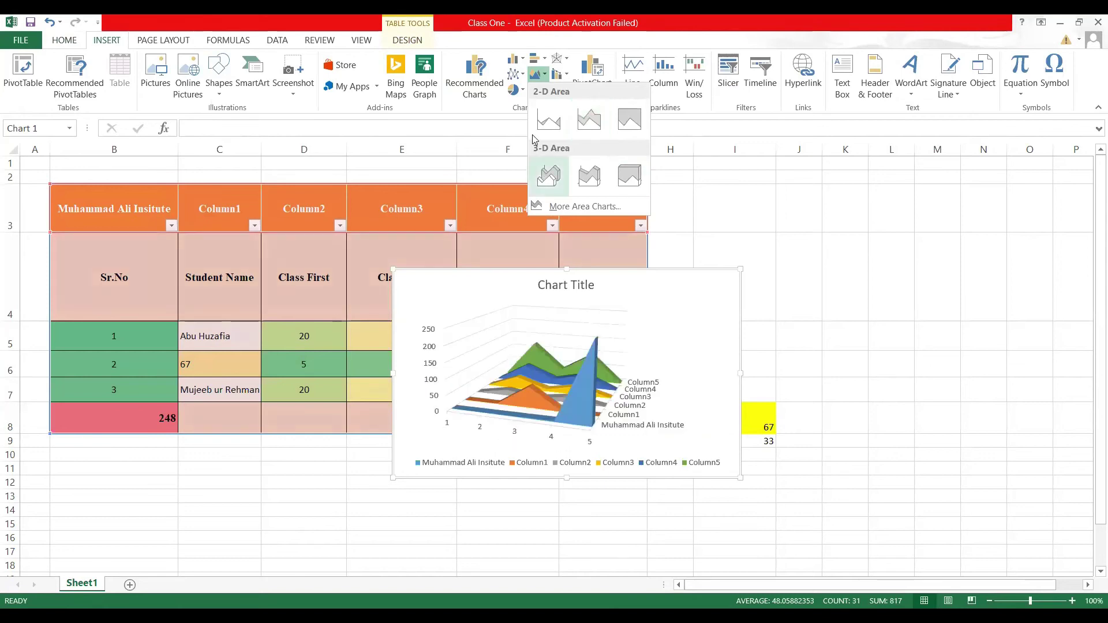
pyautogui.click(560, 58)
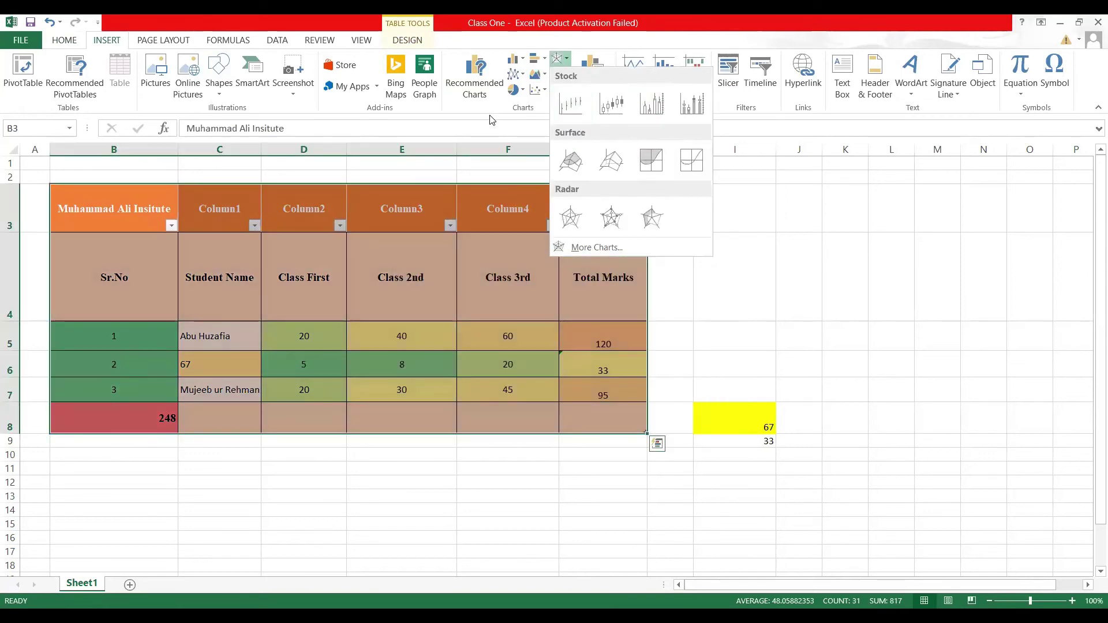
pyautogui.click(452, 49)
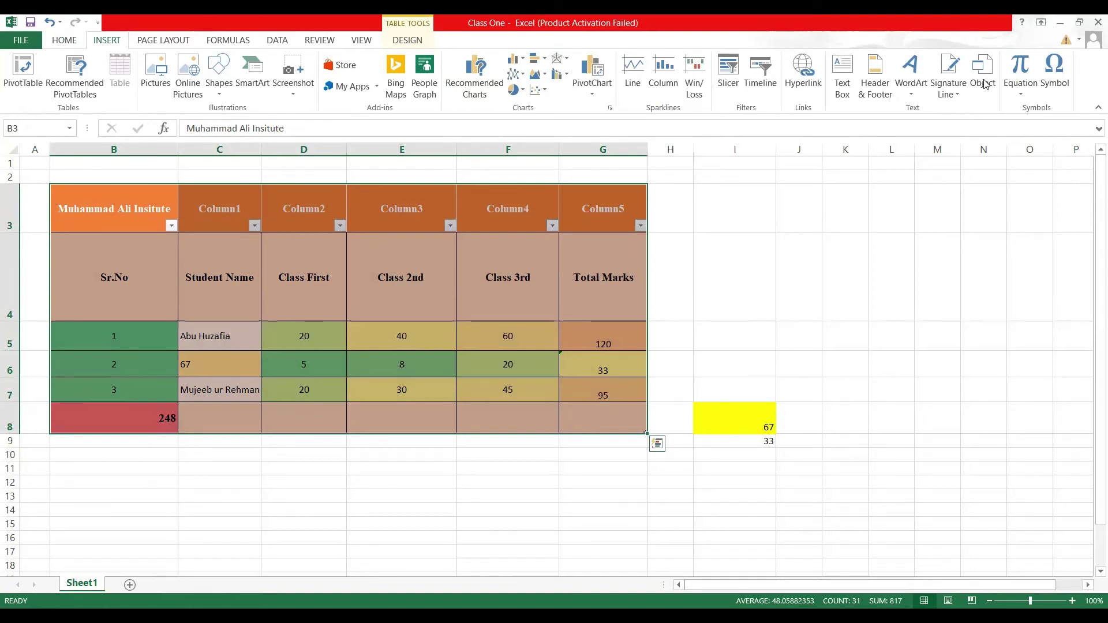
pyautogui.click(1079, 22)
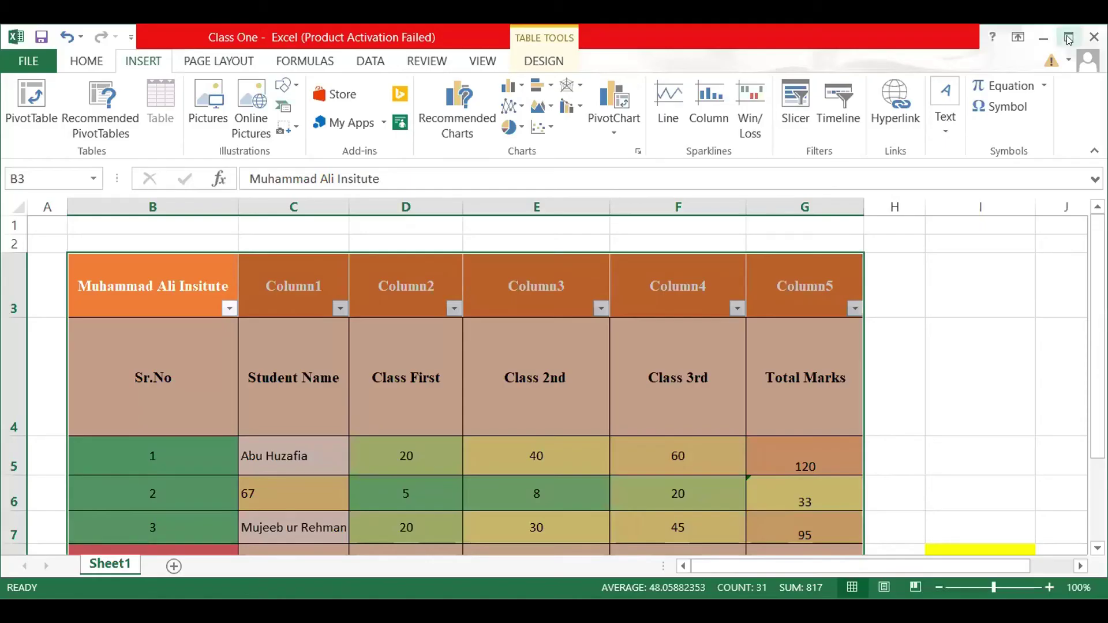
pyautogui.click(1069, 38)
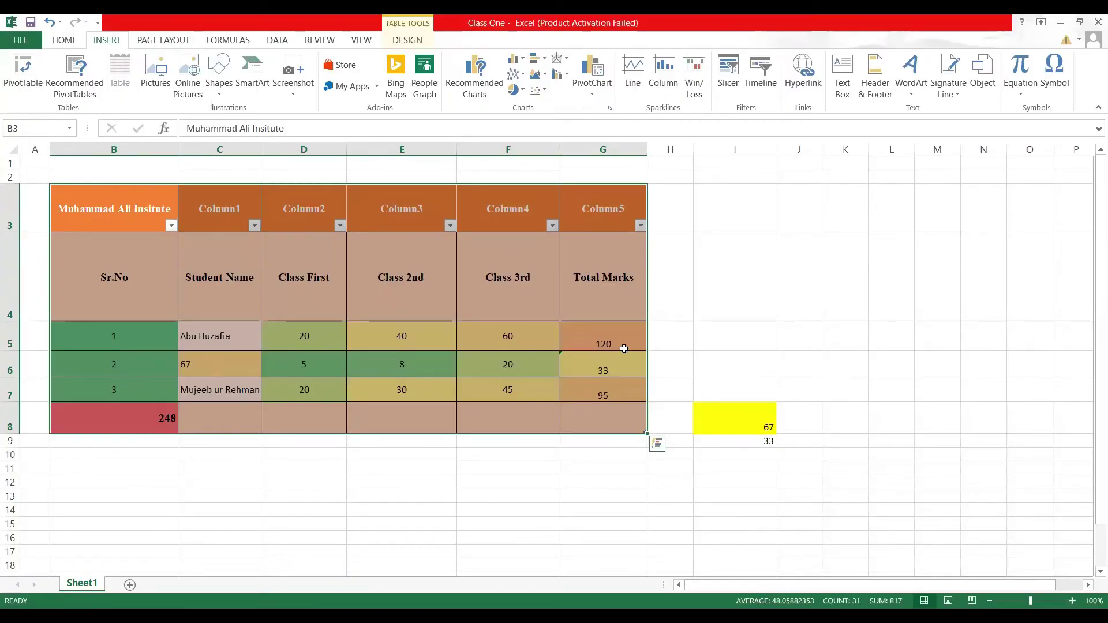
# Clear the totals in G5:G7 and re-enter G5 as =SUM(Table1[@[Column2]:[Column4]]) for the first student's marks
pyautogui.moveTo(624, 344); pyautogui.dragTo(615, 391)
pyautogui.press('Delete')
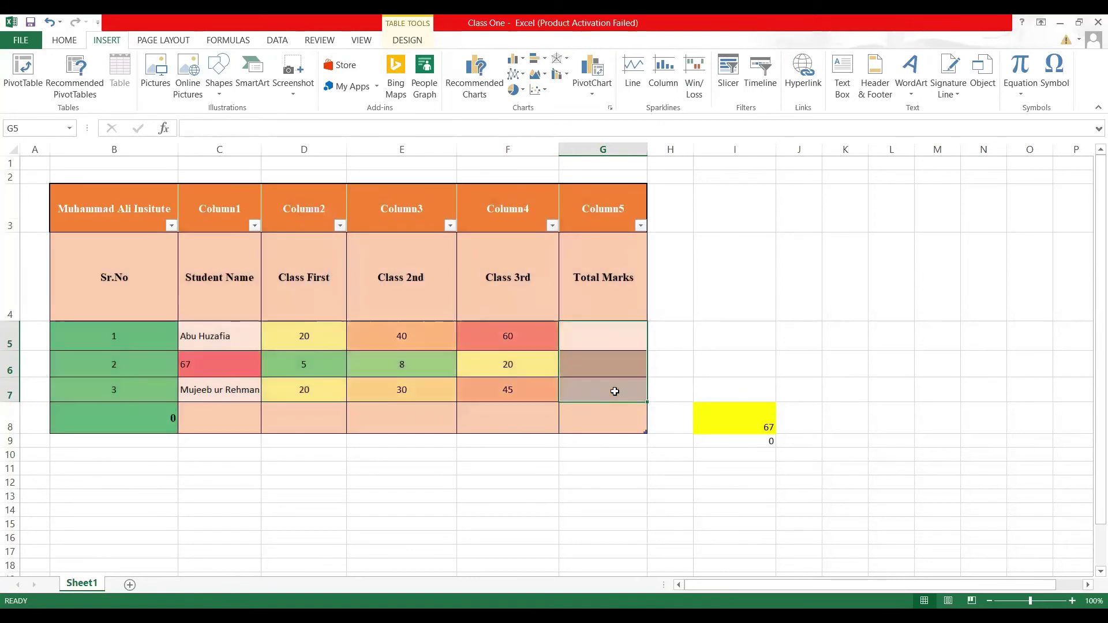
pyautogui.click(615, 343)
pyautogui.write('=')
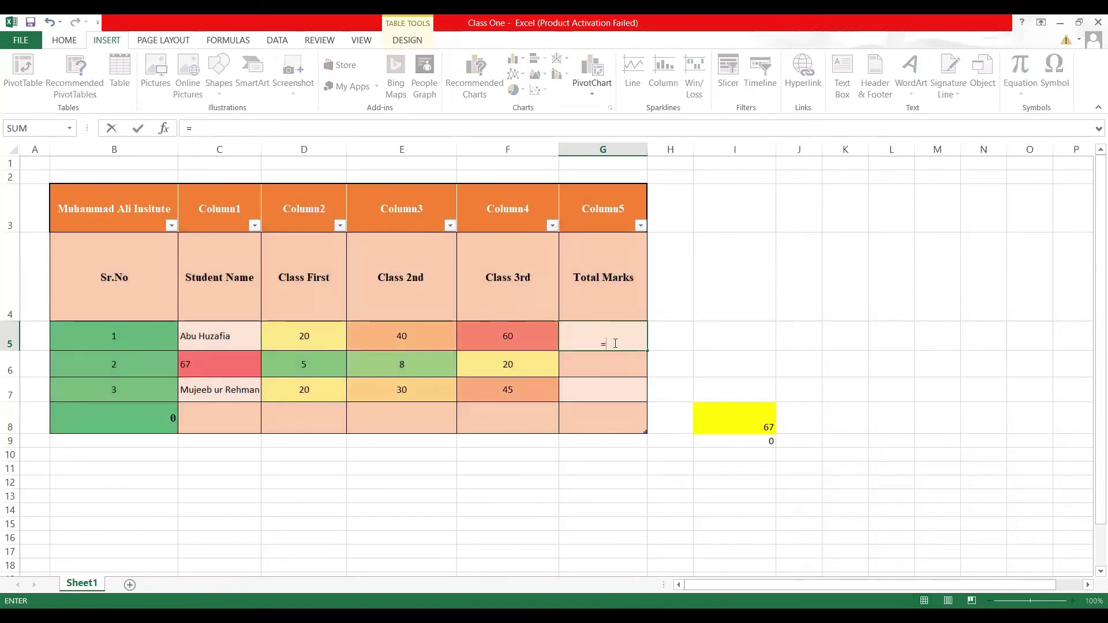
pyautogui.write('sum')
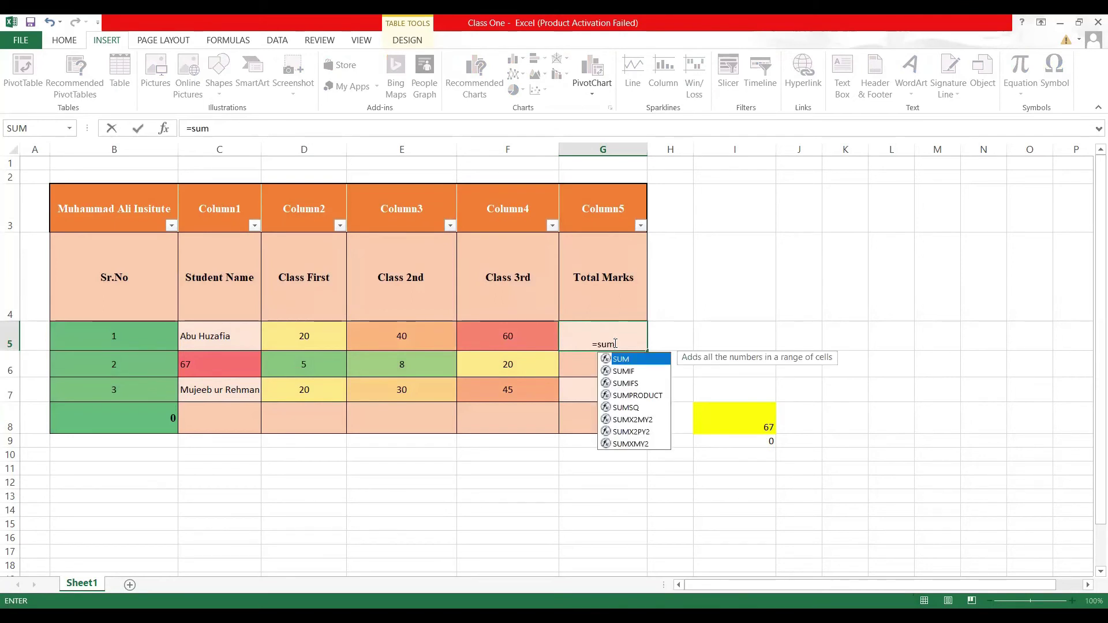
pyautogui.write('(')
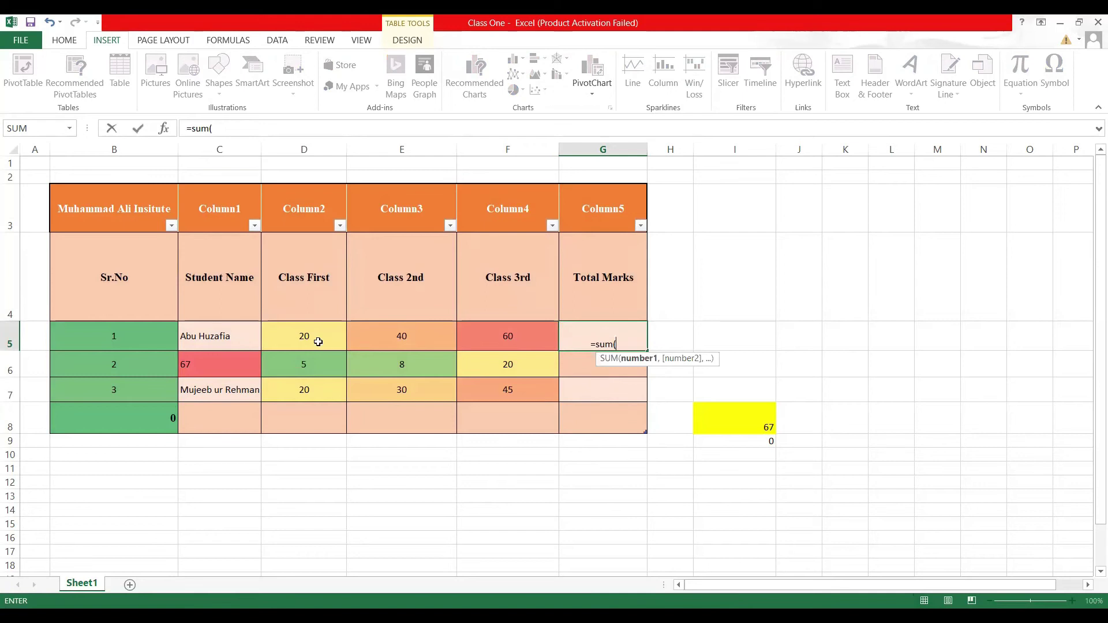
pyautogui.moveTo(306, 338); pyautogui.dragTo(501, 336)
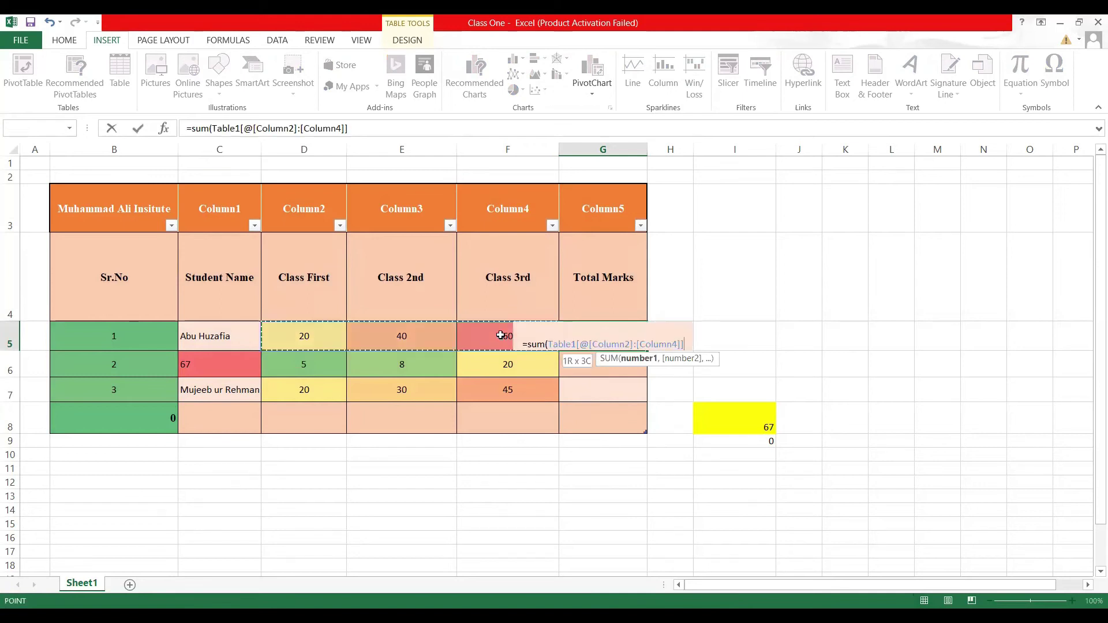
pyautogui.write(')')
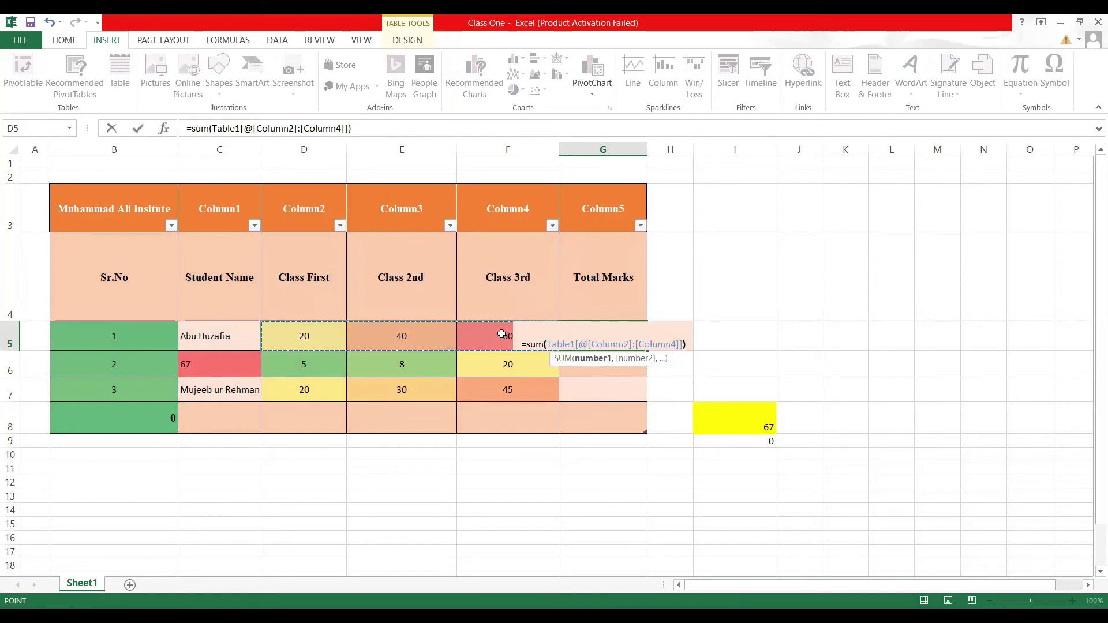
pyautogui.press('Return')
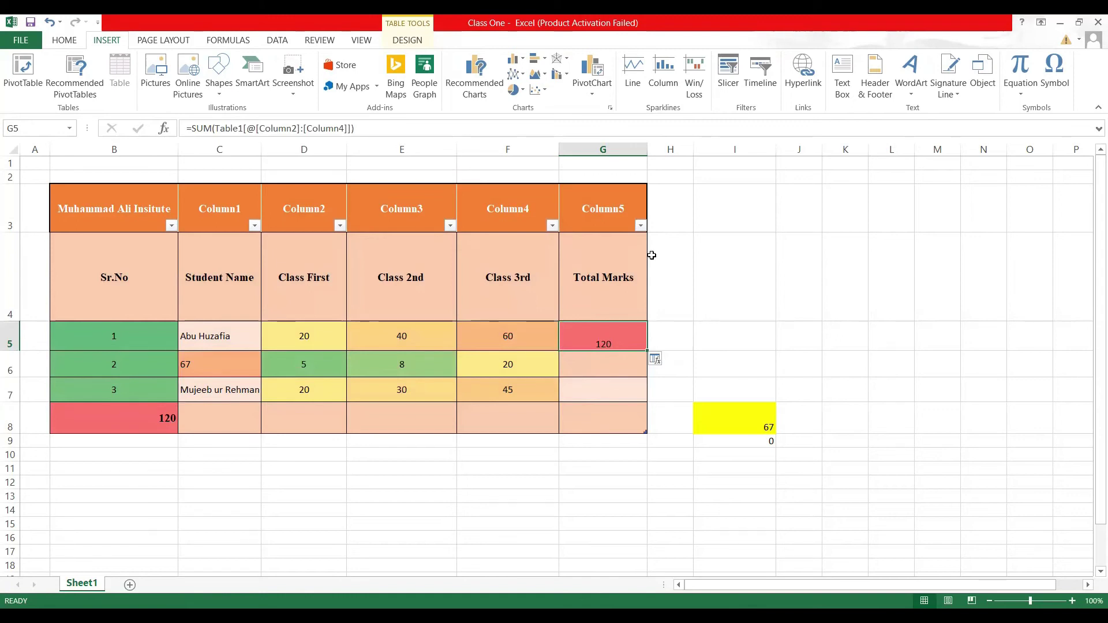
# Fill the SUM formula from G5 down to G7 and check the total of each student
pyautogui.moveTo(647, 352); pyautogui.dragTo(647, 352)
pyautogui.moveTo(646, 360); pyautogui.dragTo(647, 402)
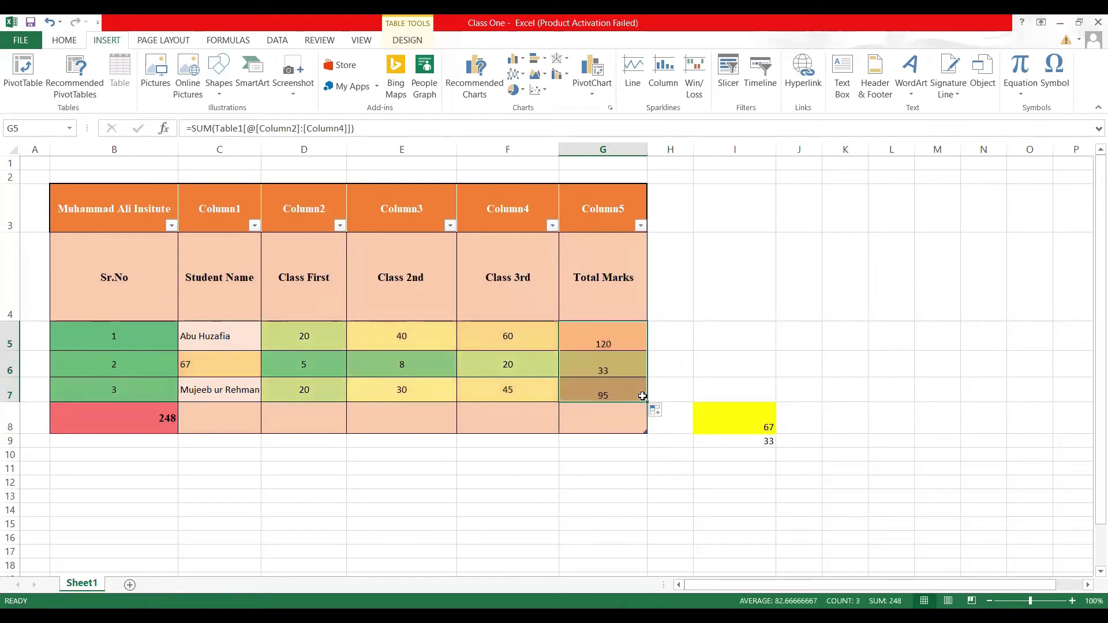
pyautogui.click(634, 346)
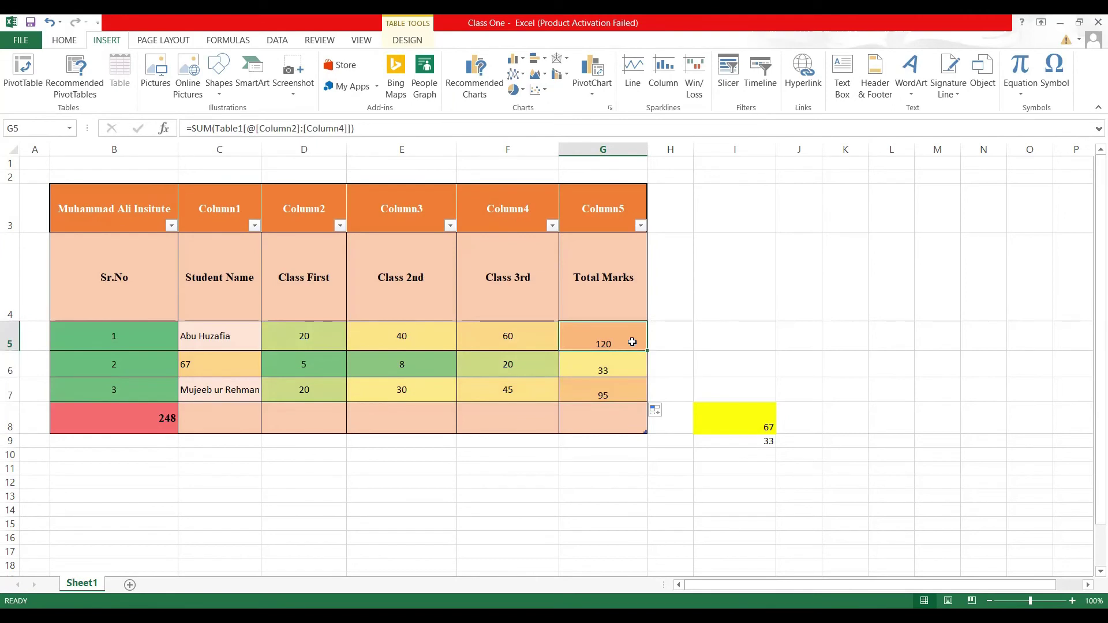
pyautogui.click(630, 362)
pyautogui.click(624, 392)
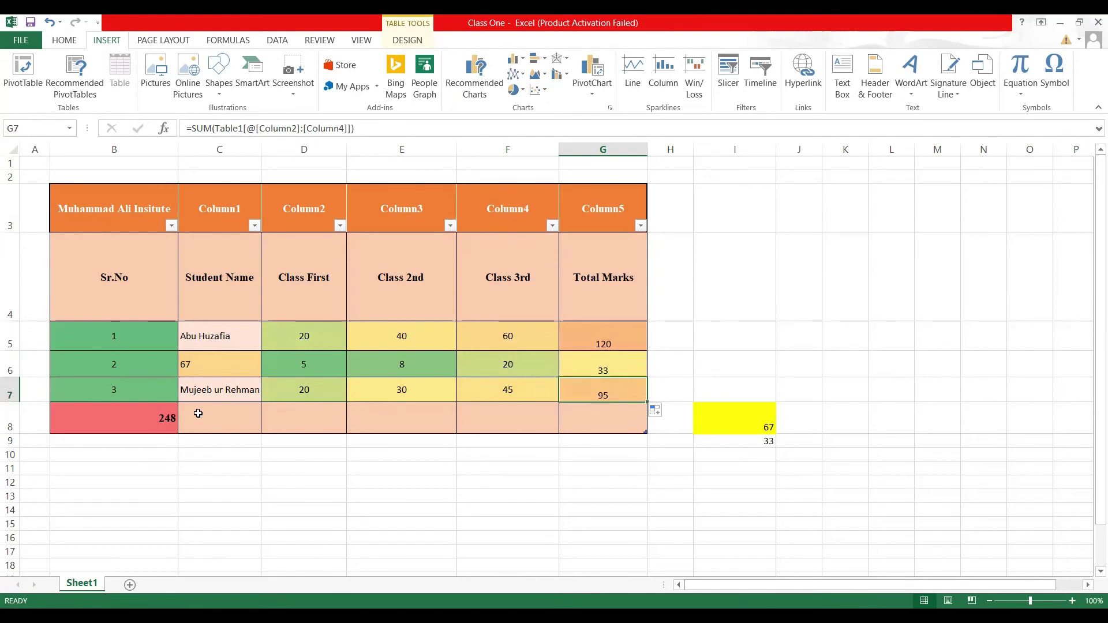
# Enter the label Total in F8 in the last row of the marks table
pyautogui.moveTo(139, 415); pyautogui.dragTo(637, 418)
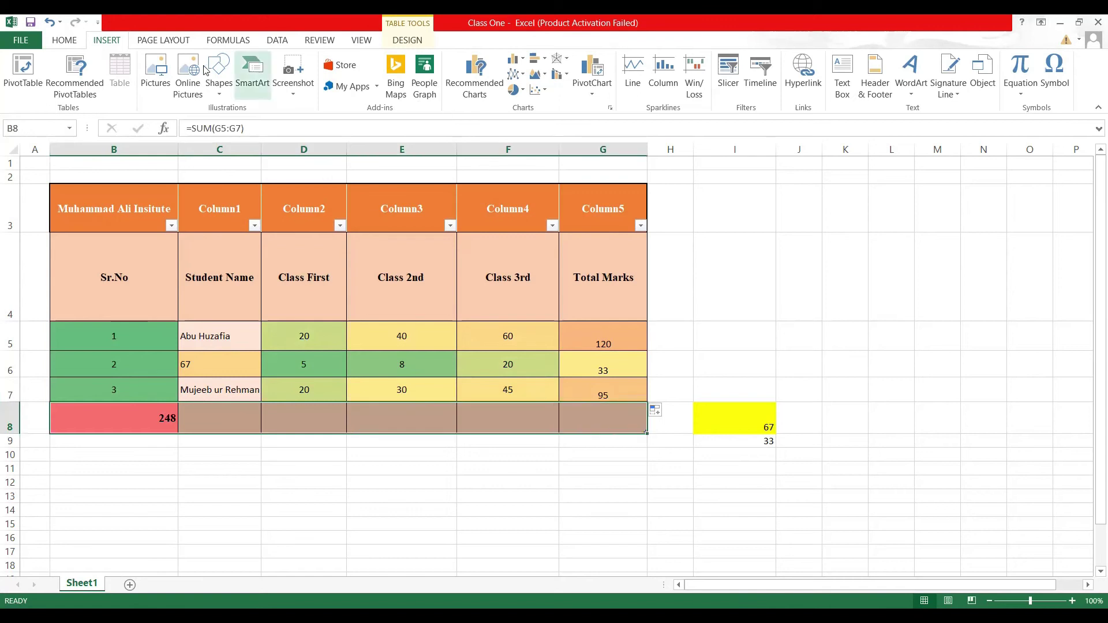
pyautogui.click(74, 42)
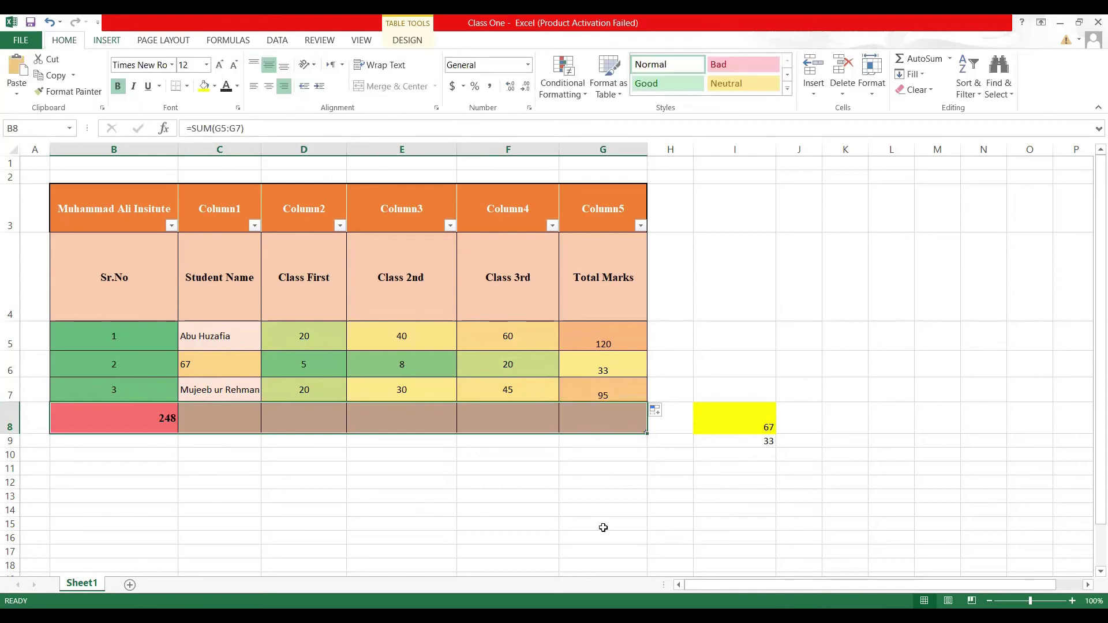
pyautogui.click(595, 423)
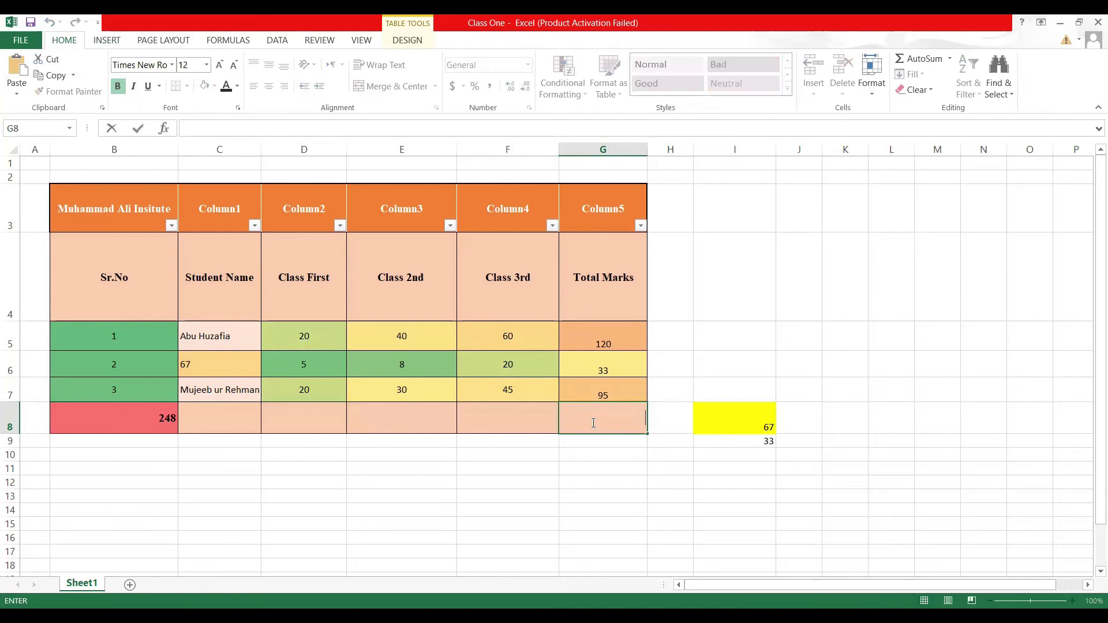
pyautogui.click(509, 419)
pyautogui.write('Total')
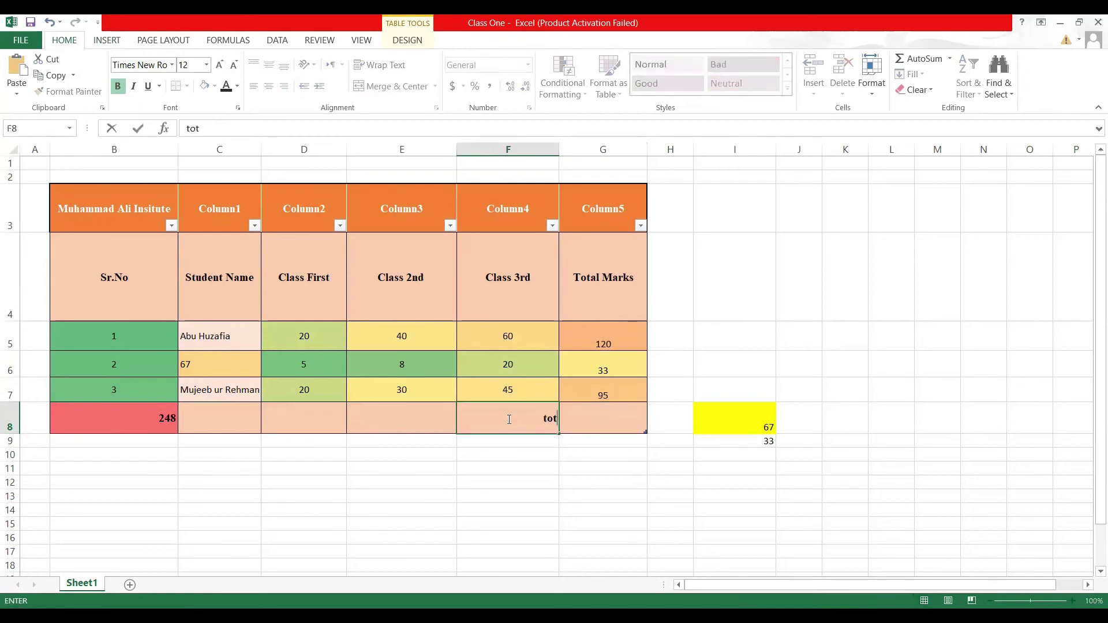
pyautogui.press('BackSpace')
pyautogui.press('BackSpace')
pyautogui.press('BackSpace')
pyautogui.press('BackSpace')
pyautogui.press('BackSpace')
pyautogui.write('Total')
# Calculate the overall total of the Total Marks column in G8 with =SUM(G5:G7)
pyautogui.click(582, 421)
pyautogui.write('=')
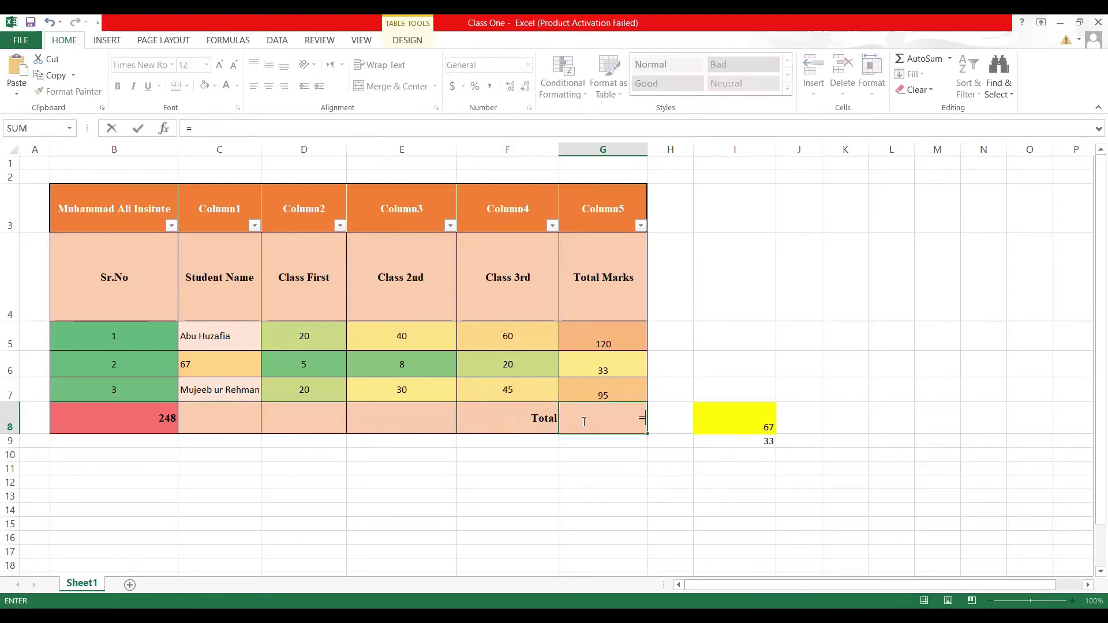
pyautogui.write('(')
pyautogui.press('BackSpace')
pyautogui.write('sum')
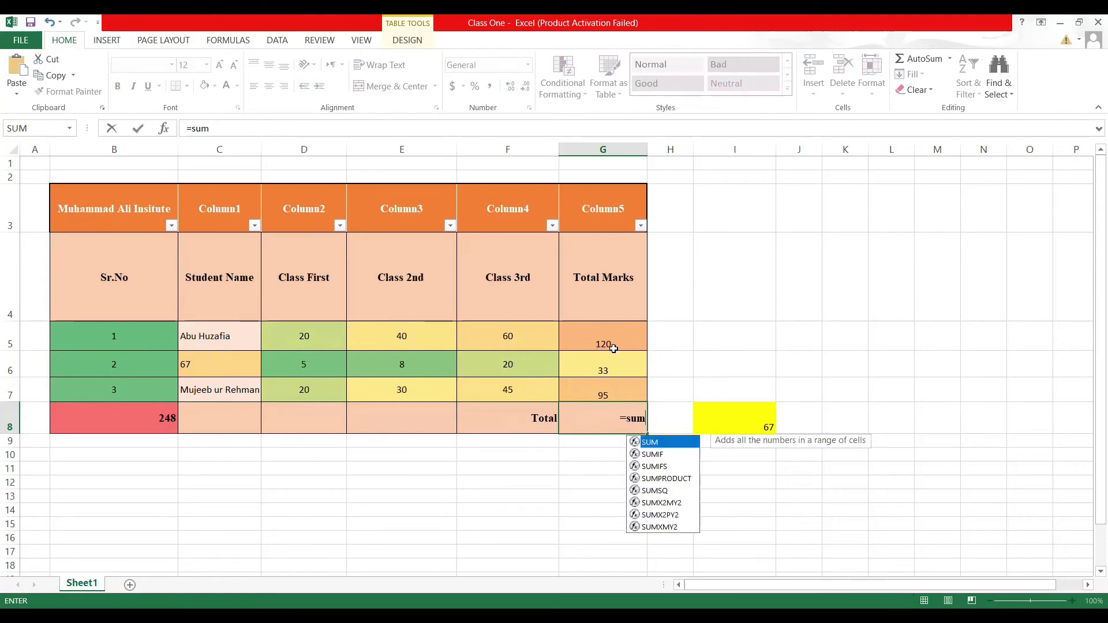
pyautogui.write('(')
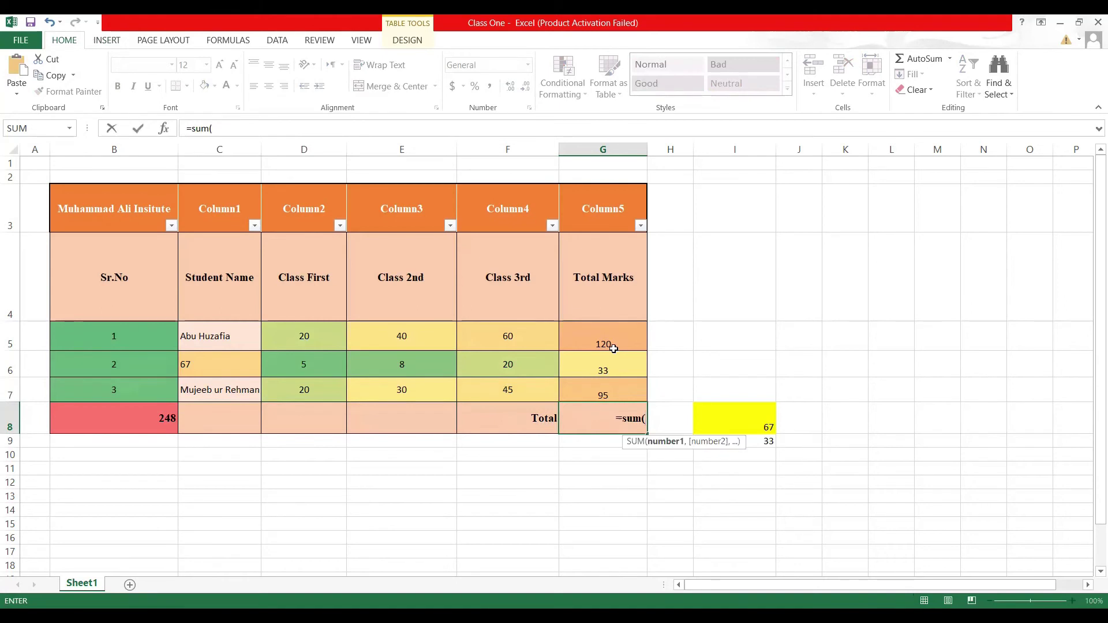
pyautogui.moveTo(613, 340); pyautogui.dragTo(605, 383)
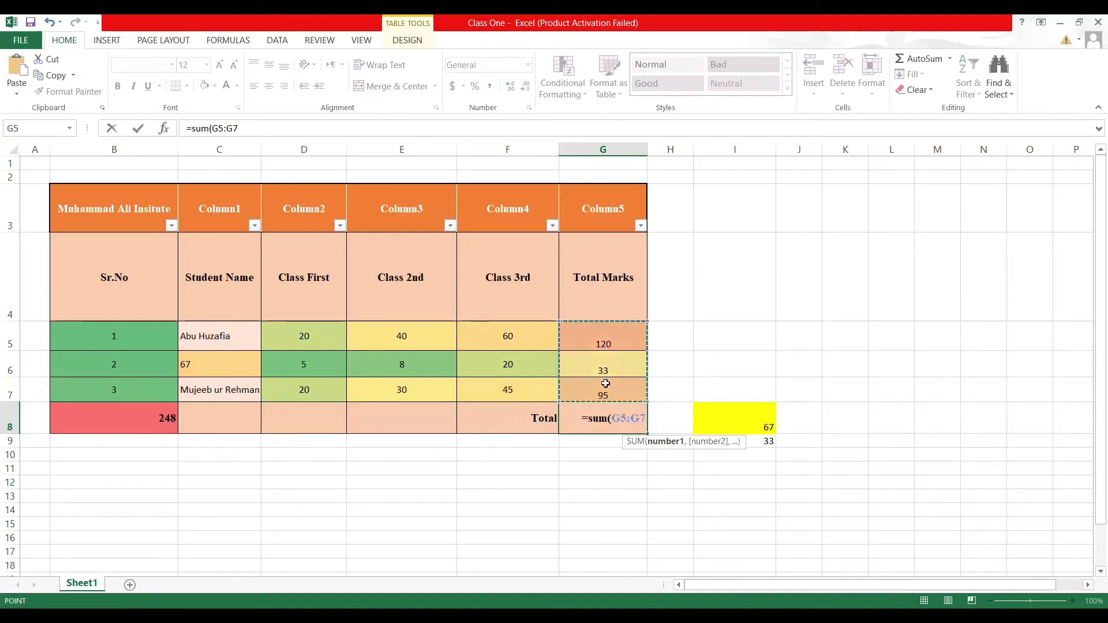
pyautogui.write('P)')
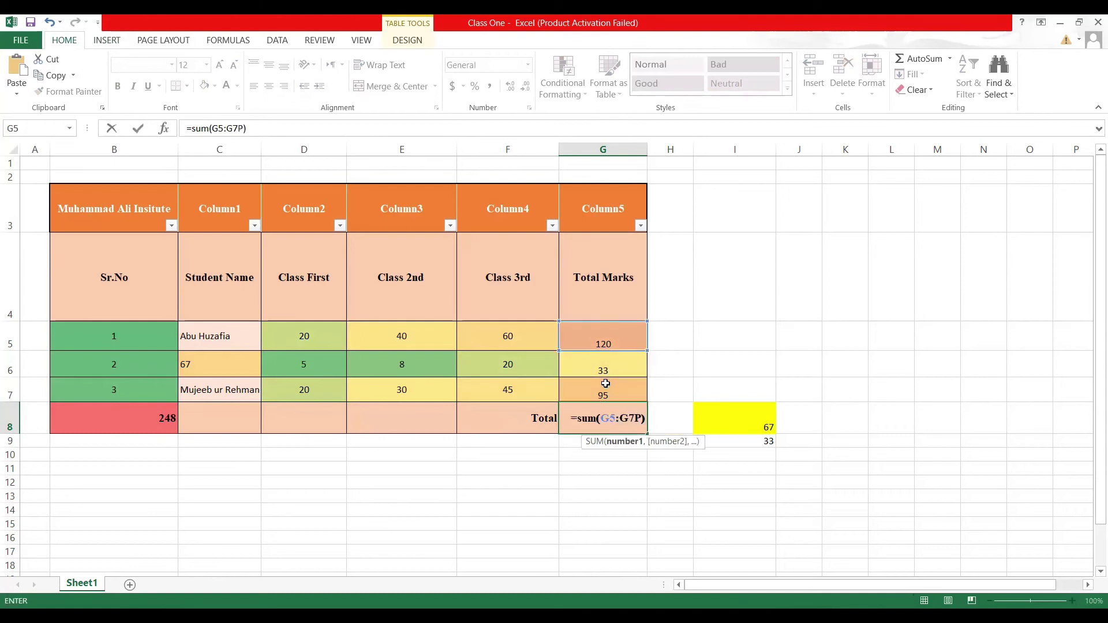
pyautogui.press('BackSpace')
pyautogui.press('BackSpace')
pyautogui.write(')')
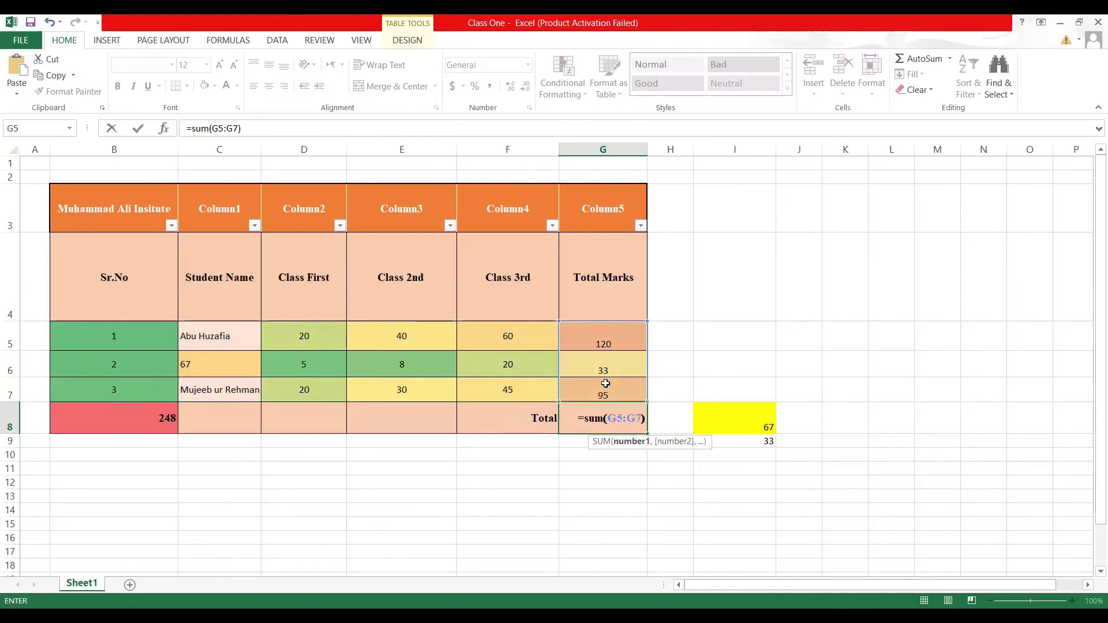
pyautogui.press('Return')
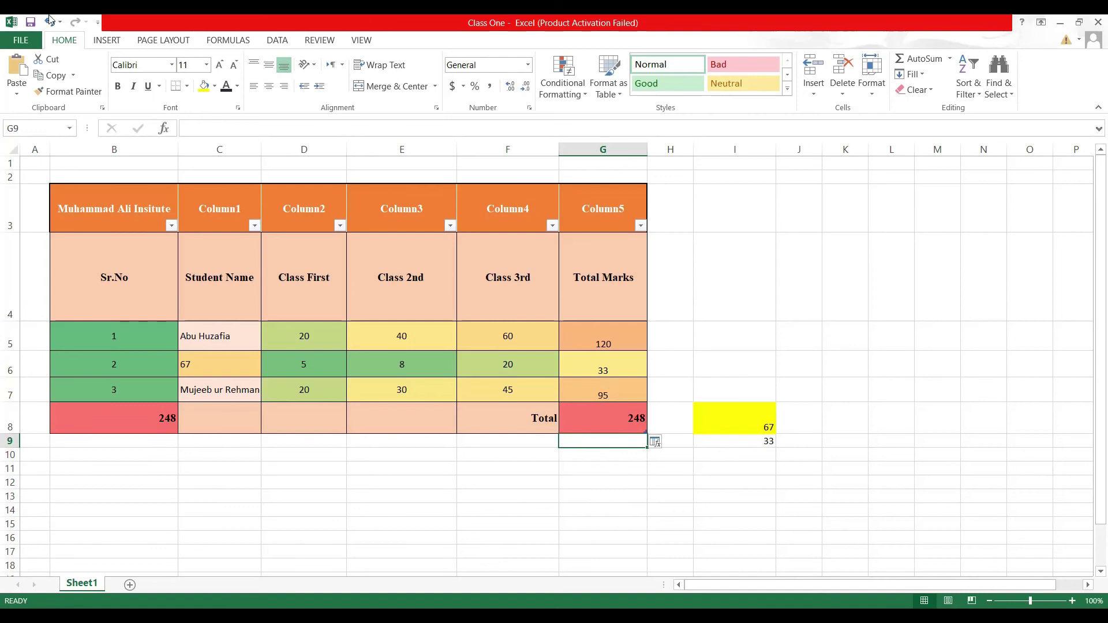
pyautogui.click(102, 37)
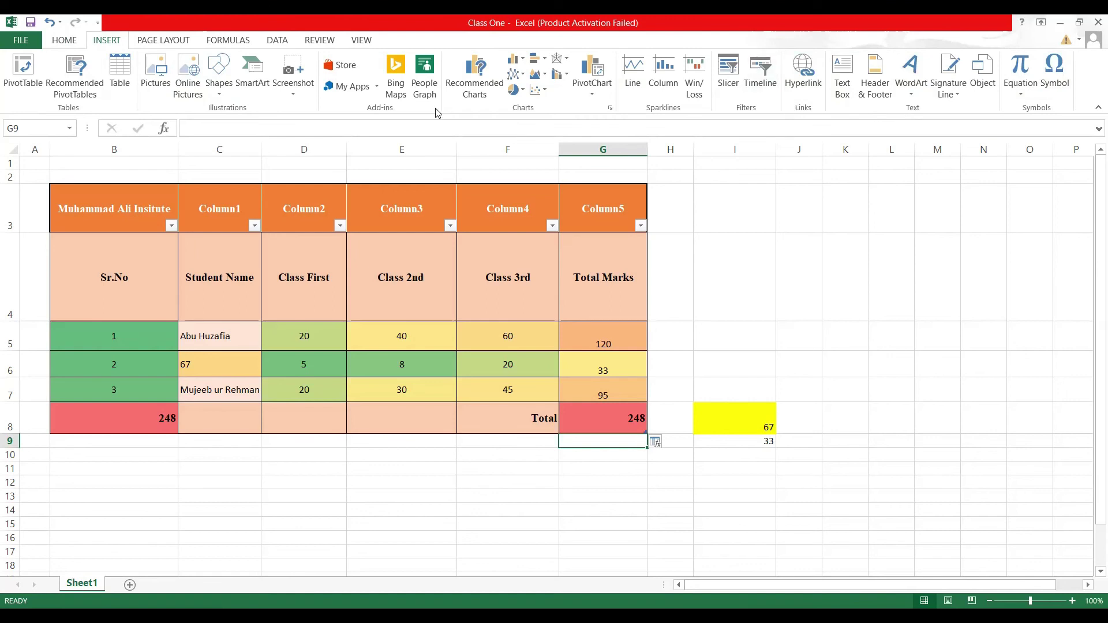
pyautogui.click(176, 41)
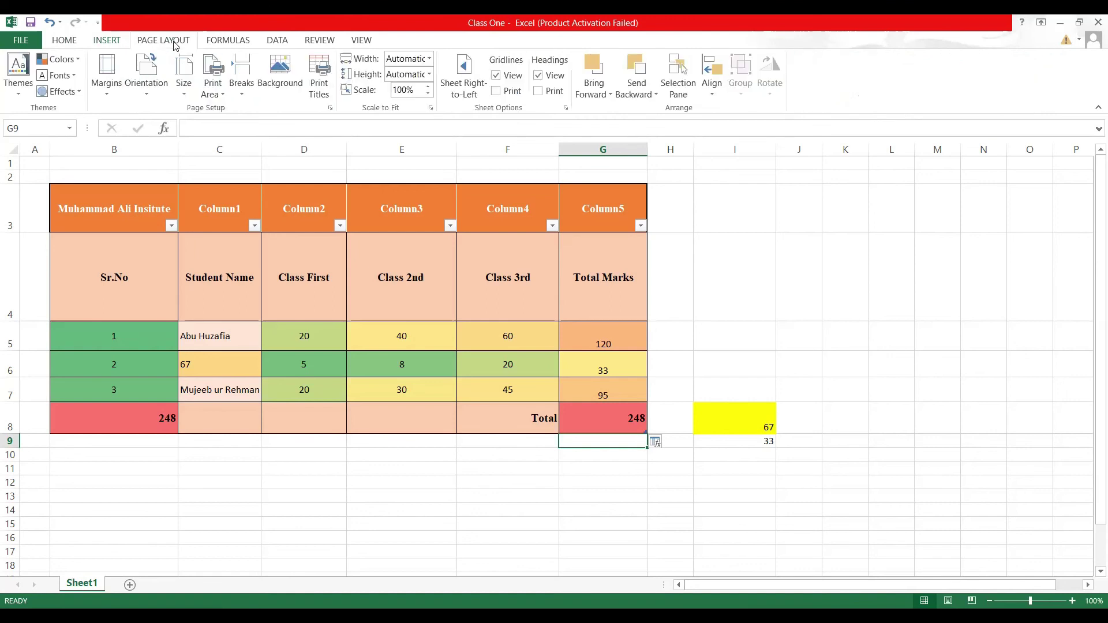
pyautogui.click(244, 44)
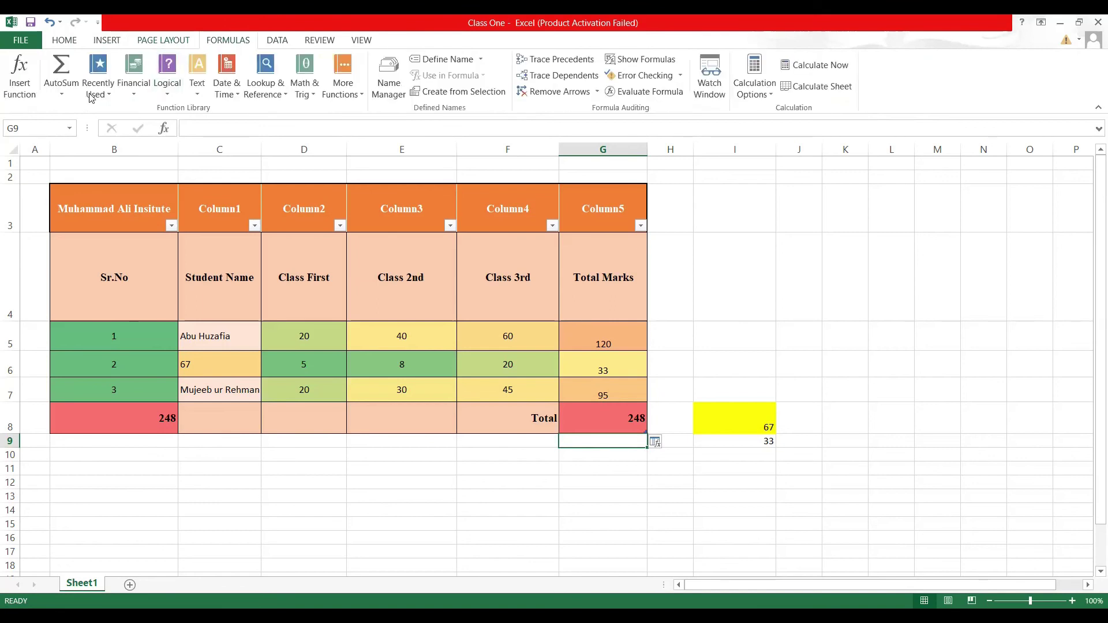
pyautogui.click(317, 41)
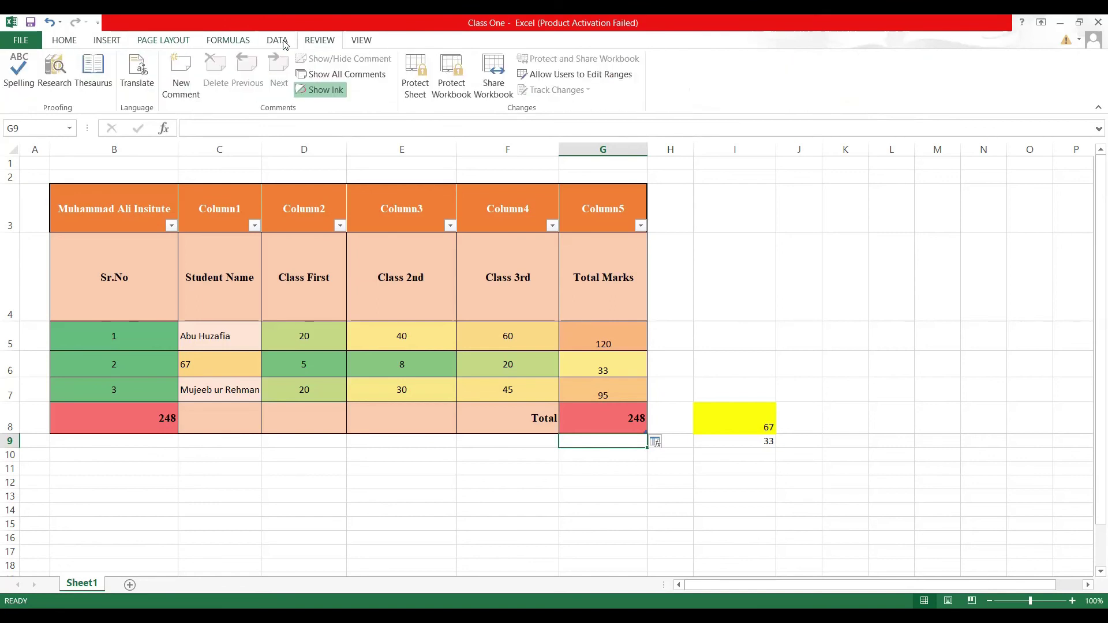
pyautogui.click(277, 41)
pyautogui.click(108, 40)
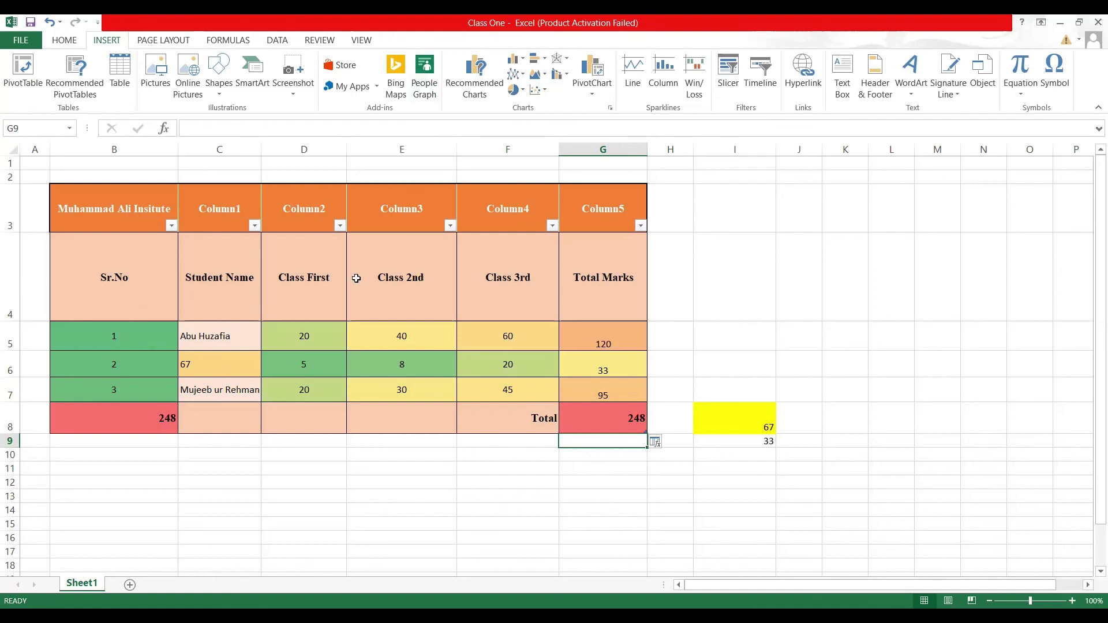
# Reduce the height of row 4, which holds the Sr.No and Student Name headings
pyautogui.moveTo(6, 321); pyautogui.dragTo(5, 299)
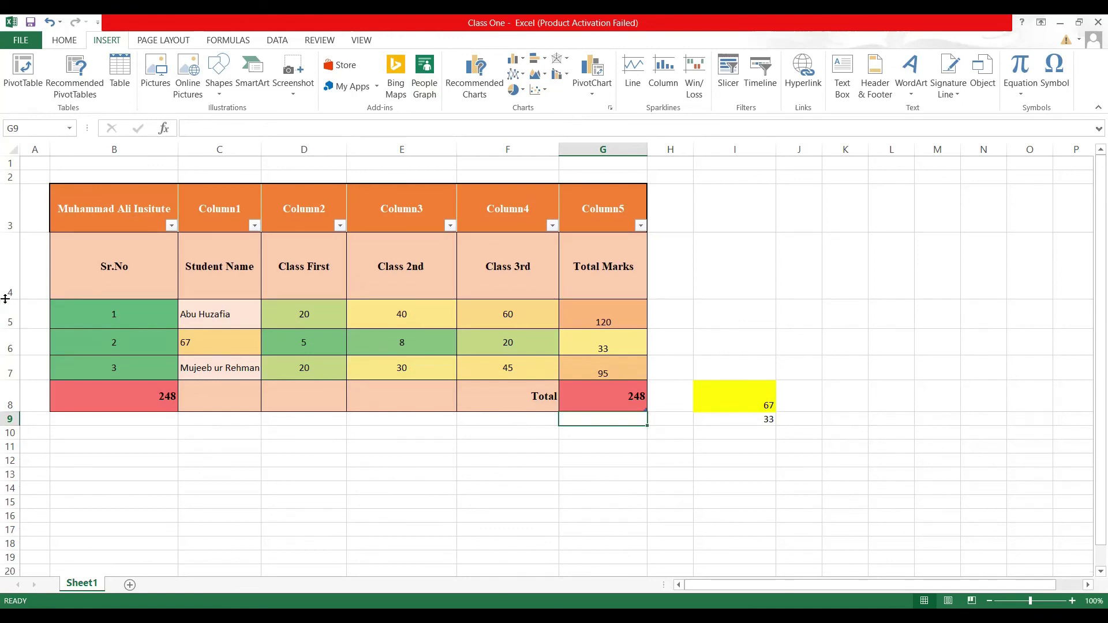